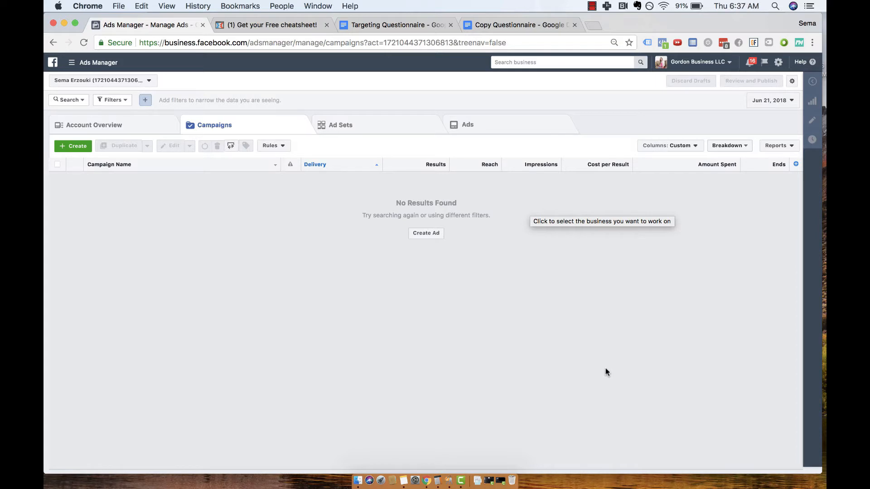
left_click(90, 62)
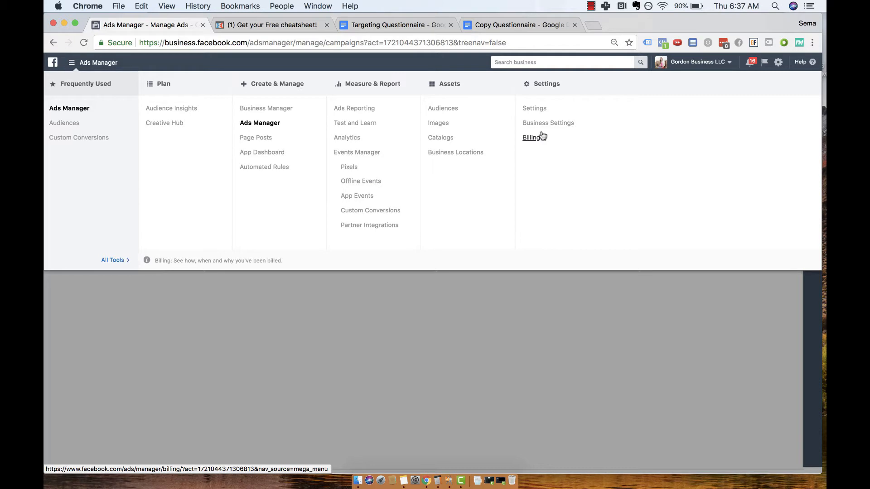
left_click(285, 308)
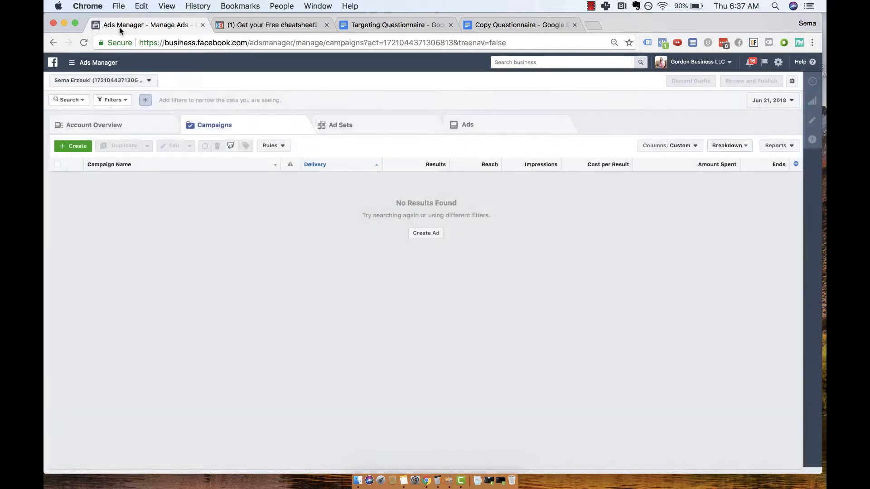
left_click(86, 59)
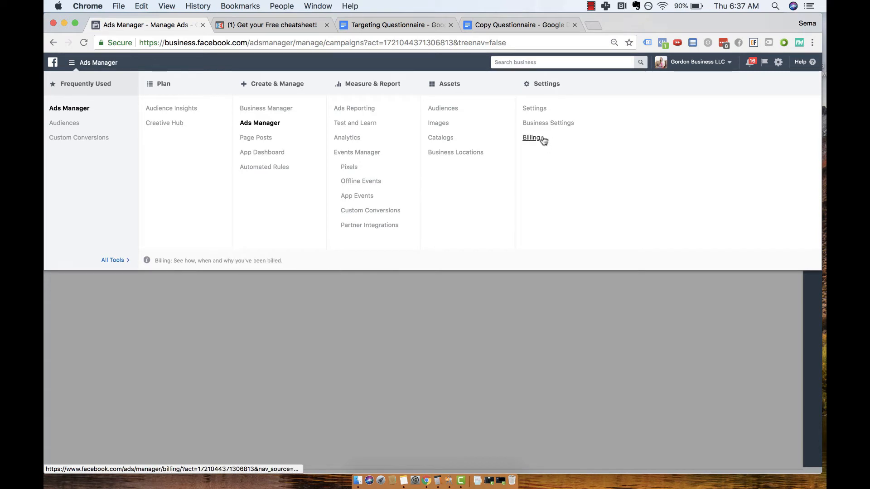
left_click(490, 348)
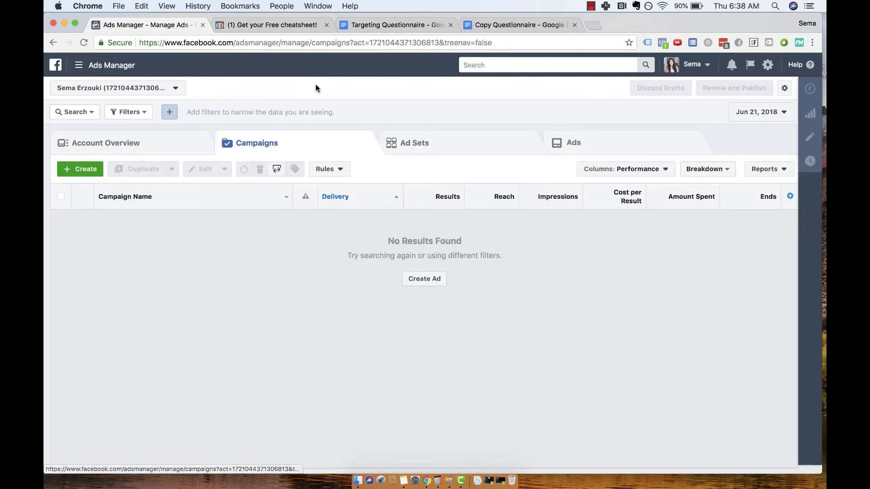
left_click(82, 172)
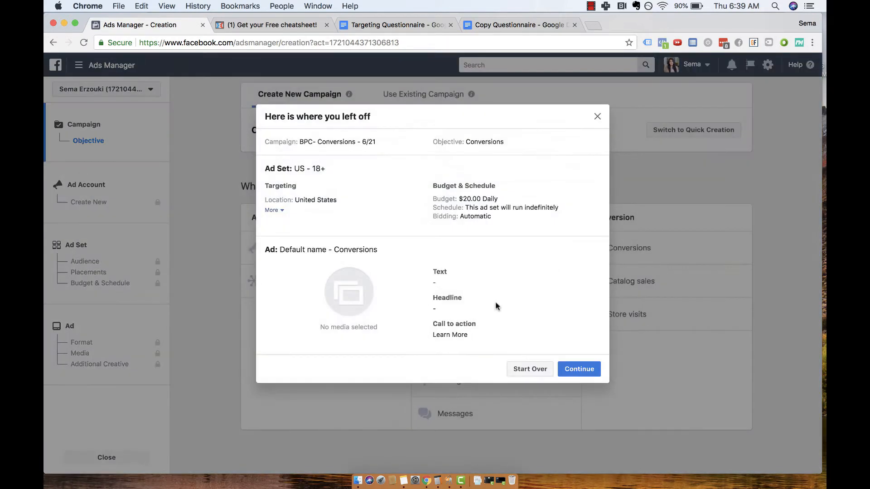
left_click(582, 368)
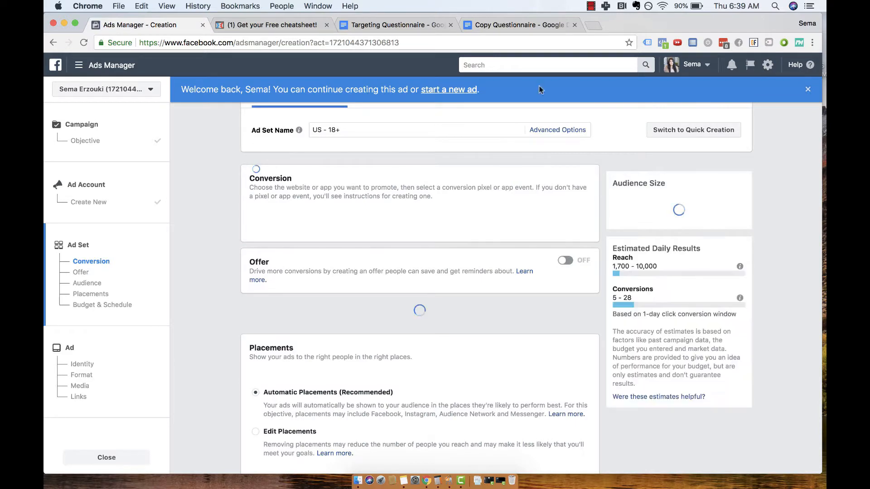
left_click(105, 67)
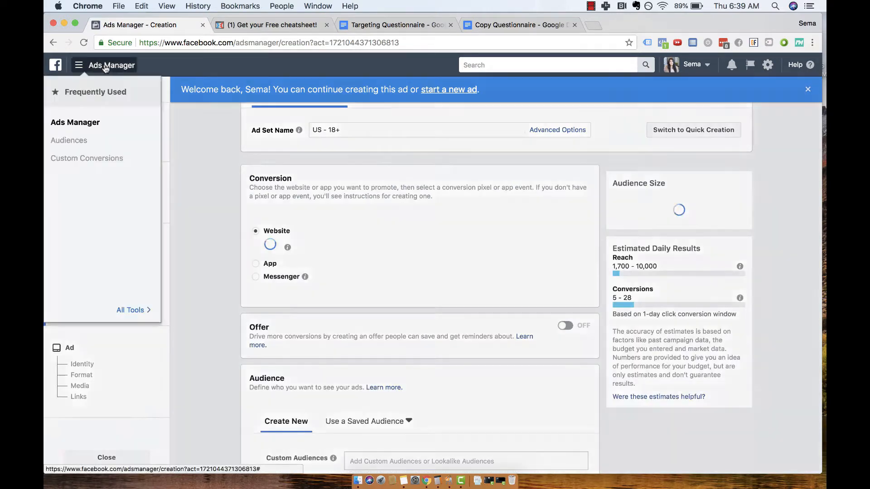
left_click(77, 123)
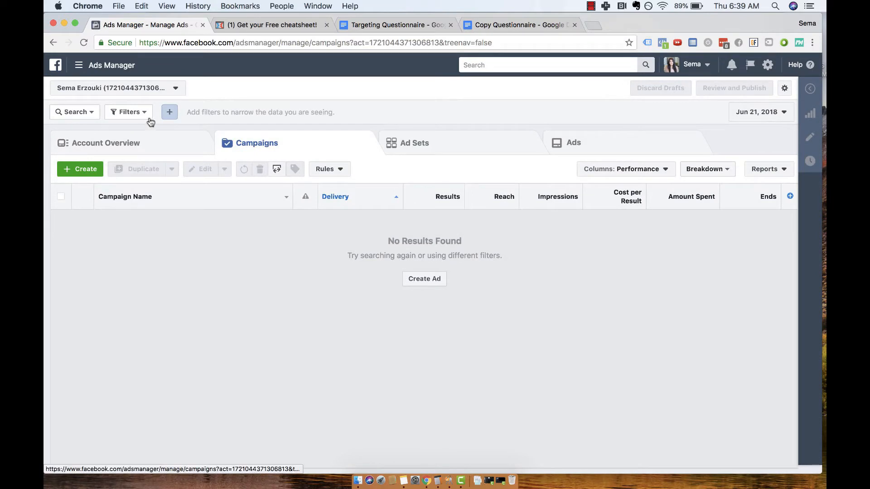
Start creating a campaign from scratch instead of continuing the saved draft, with Conversions as the marketing objective.
left_click(80, 170)
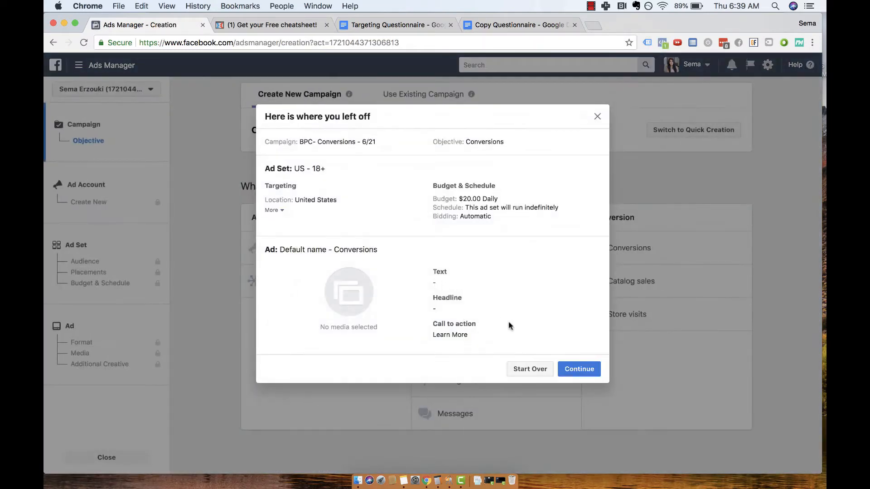
left_click(533, 373)
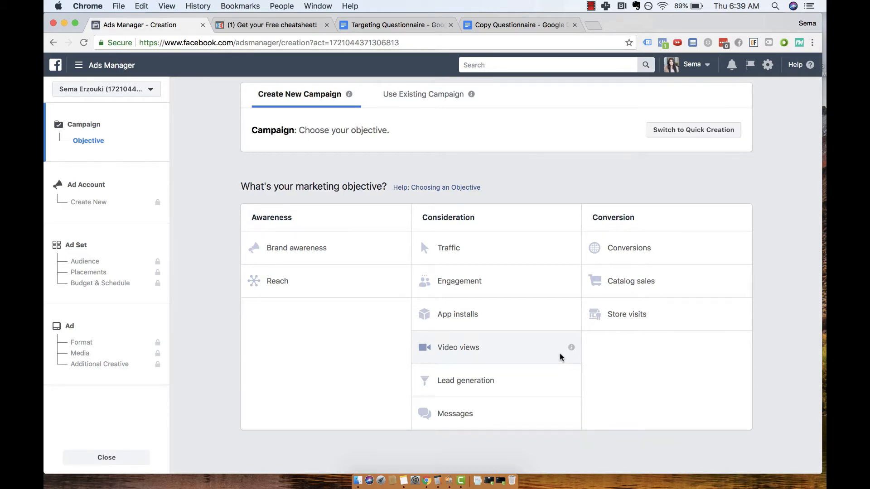
left_click(625, 246)
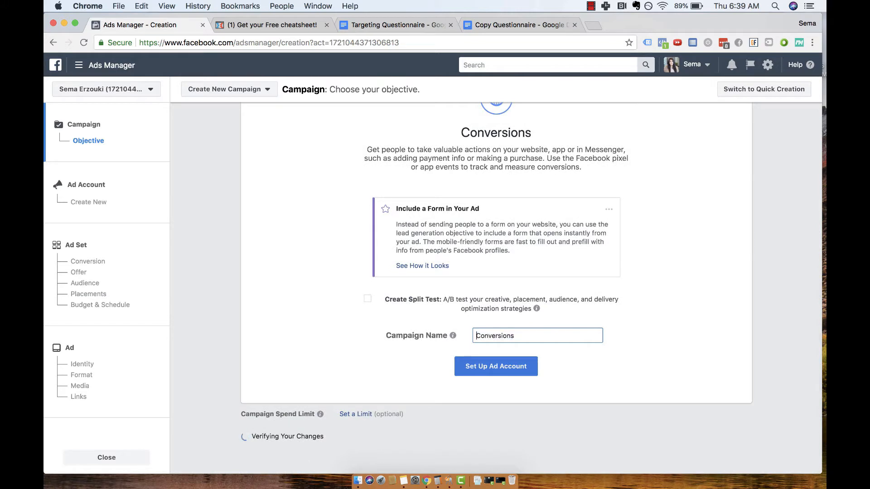
Prefix the Conversions campaign name with "BPC -", enclose the whole name in square brackets and proceed to the ad account setup.
type("B")
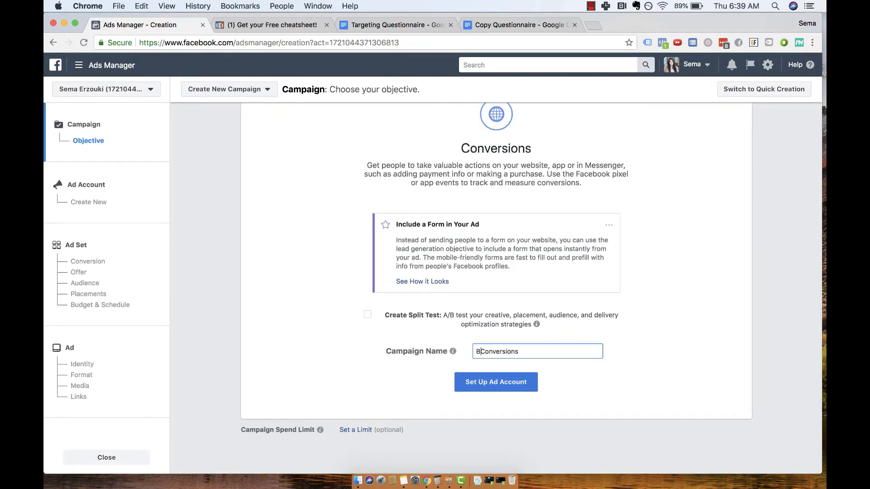
type("PC -")
key("super+a")
key("Left")
type("[")
key("super+Right")
type("]")
key("super+a")
key("Right")
left_click(494, 390)
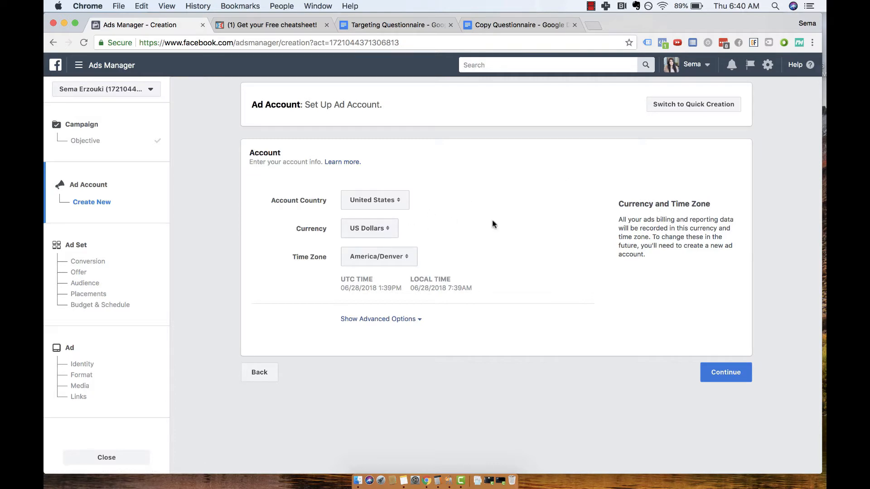
Accept the ad account's country, currency and time zone, and choose Lead as the ad set's website conversion event.
left_click(743, 372)
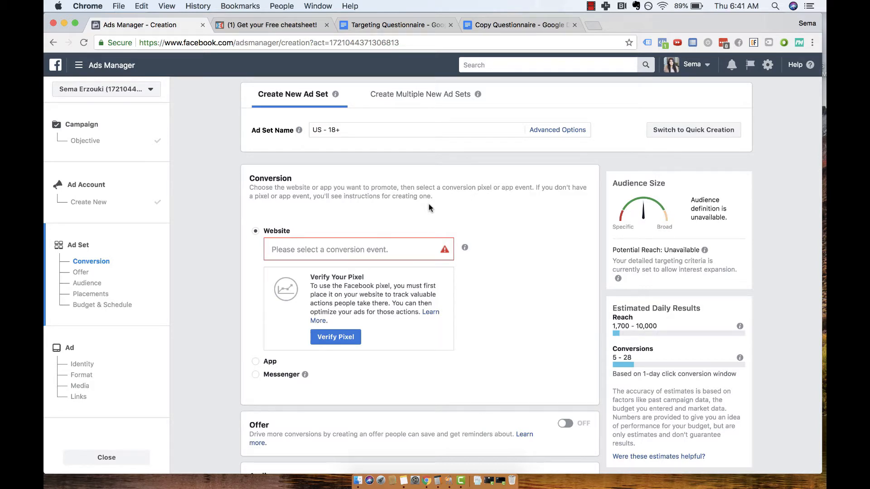
left_click(344, 249)
type("L")
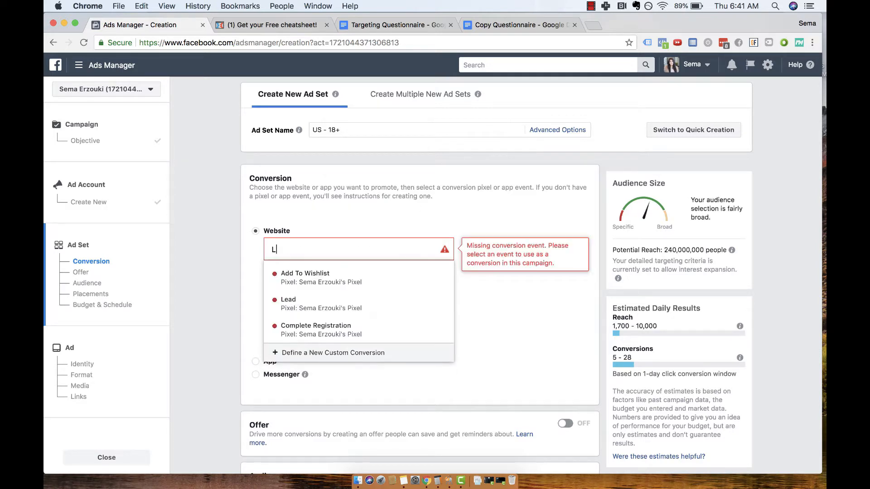
type("ead")
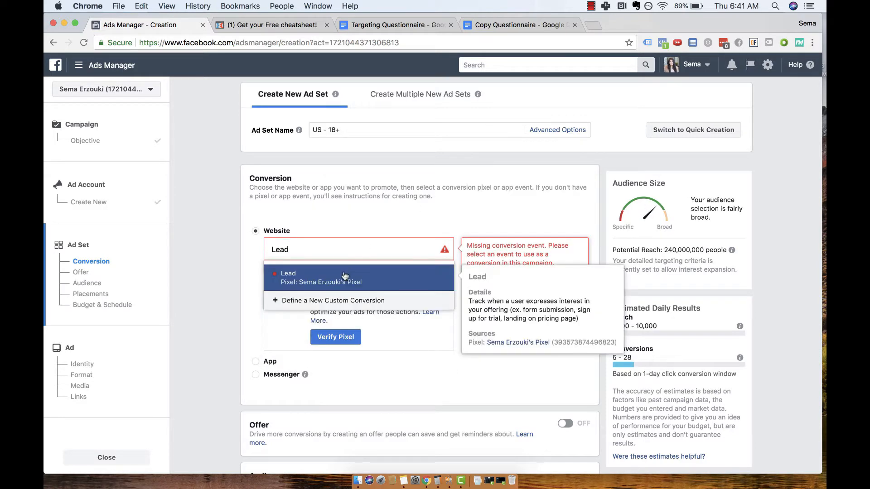
left_click(345, 275)
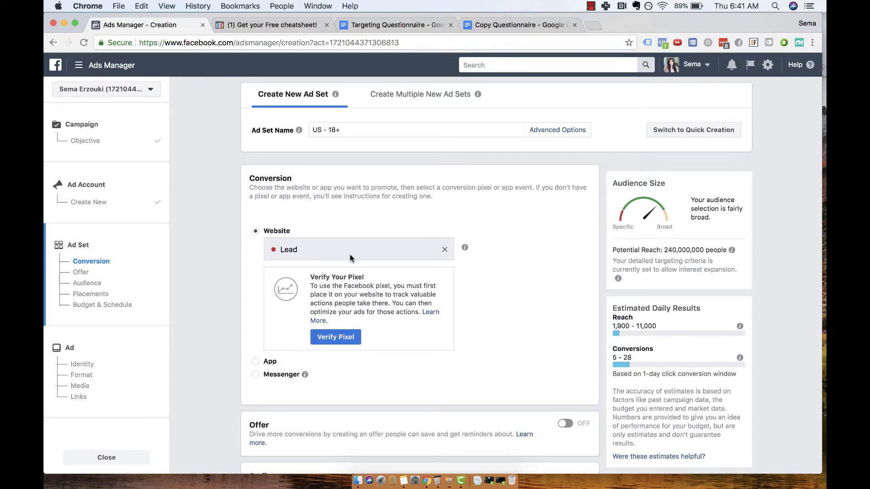
scroll(350, 259, "down", 1)
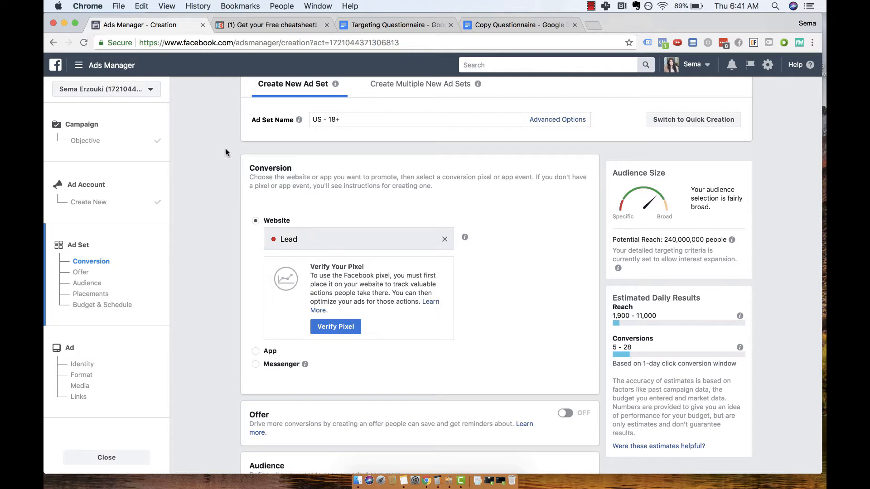
Open the Pixels page of Events Manager in a separate browser tab.
left_click(119, 68)
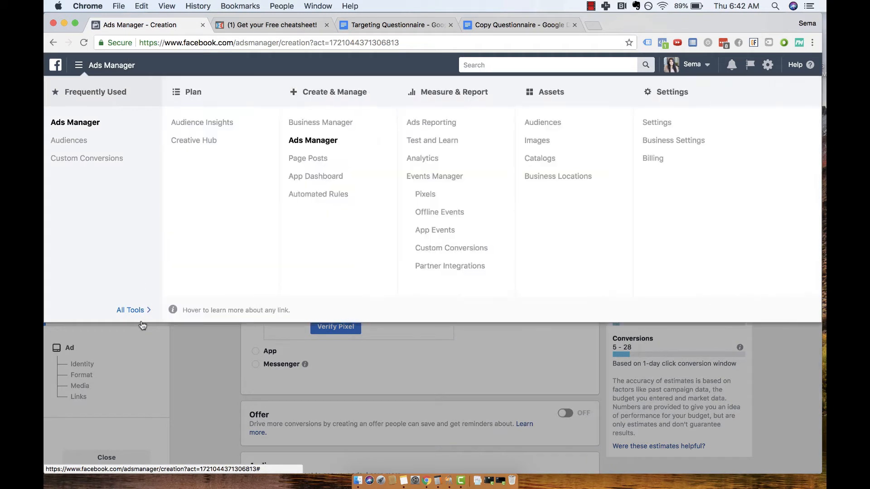
left_click(425, 194, "super")
left_click(282, 23)
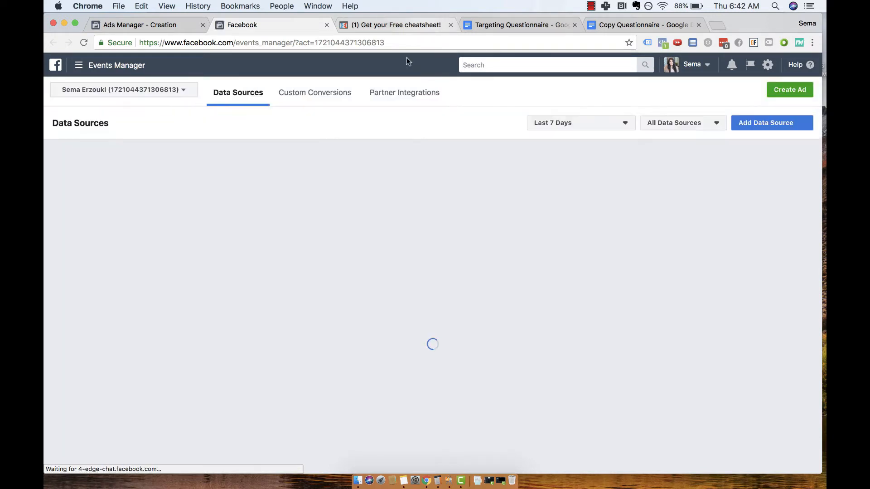
Load the ClickFunnels dashboard in a new browser tab.
key("super+t")
type("clic")
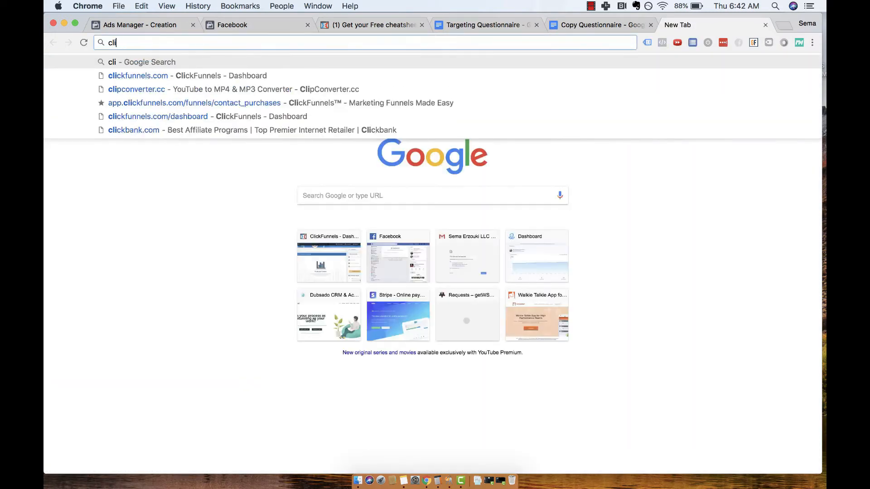
key("Return")
Back in Facebook Events Manager, choose manual code installation for the pixel and copy the full pixel code.
left_click(266, 26)
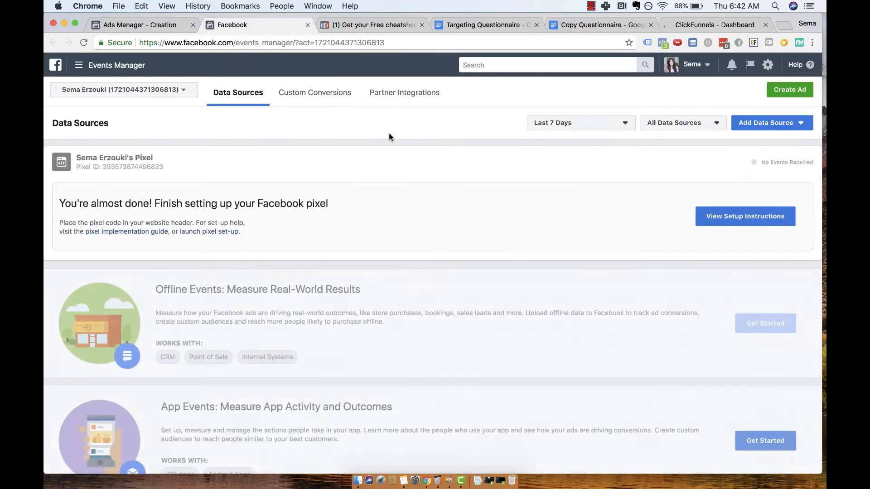
left_click(740, 226)
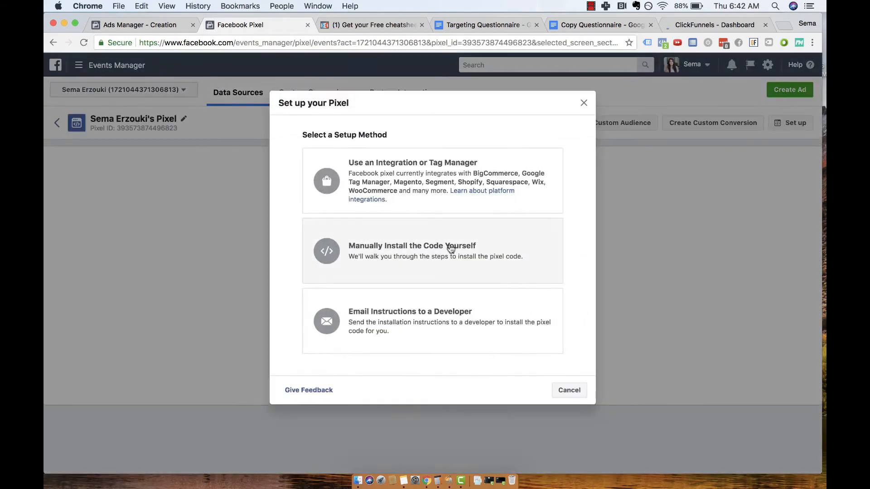
left_click(450, 249)
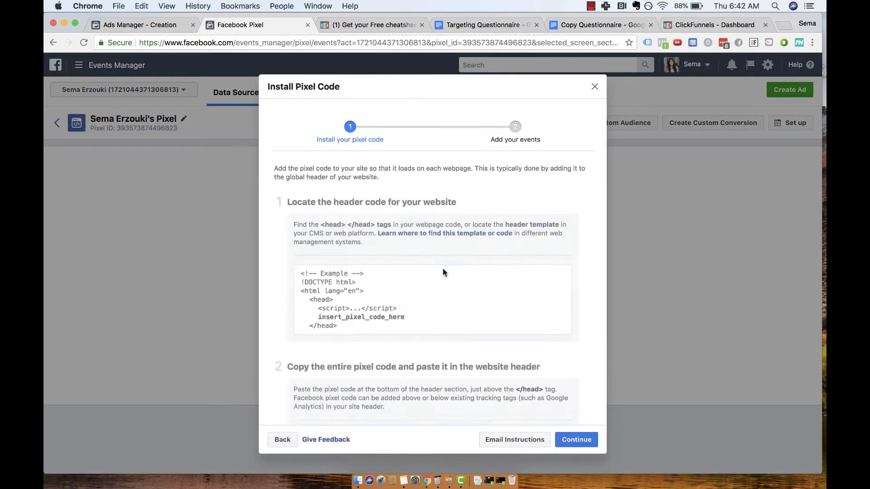
scroll(386, 367, "down", 5)
mouse_move(385, 368)
scroll(390, 358, "down", 2)
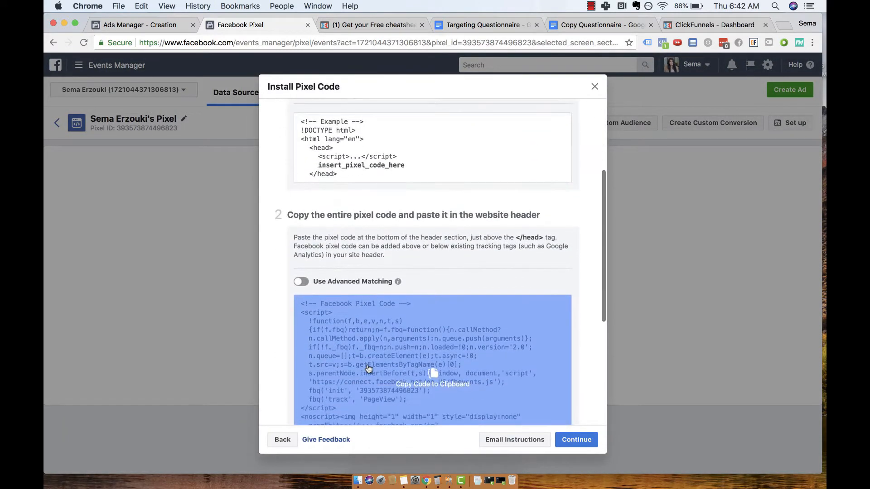
left_click(393, 351)
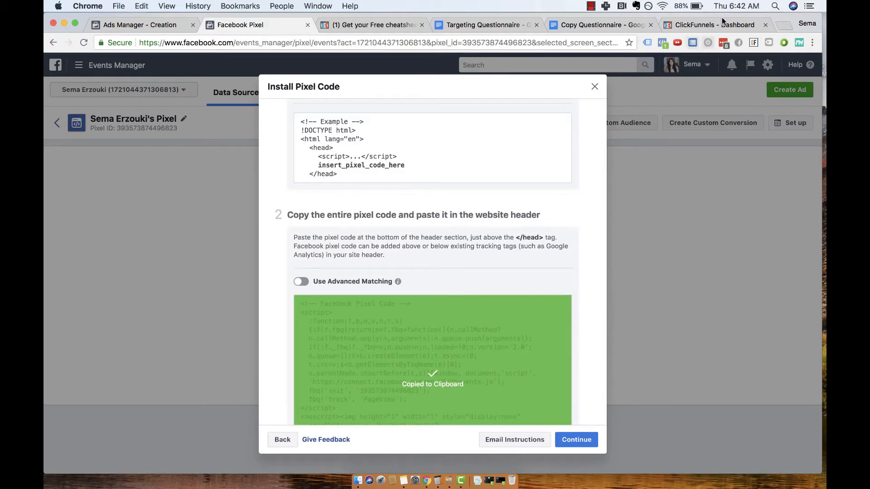
Switch to ClickFunnels, open the Sales Roadmap Opt In funnel's settings and enlarge the Head Tracking Code field to inspect its code.
left_click(712, 23)
mouse_move(539, 79)
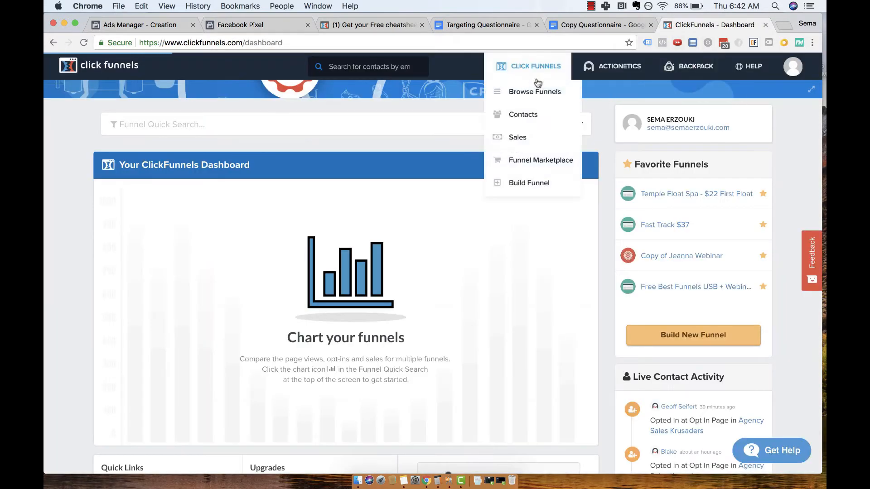
left_click(541, 97)
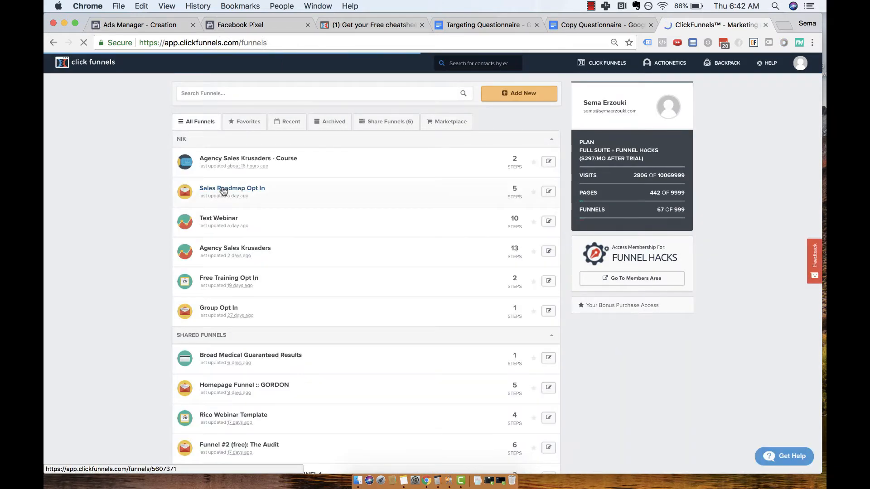
left_click(224, 191)
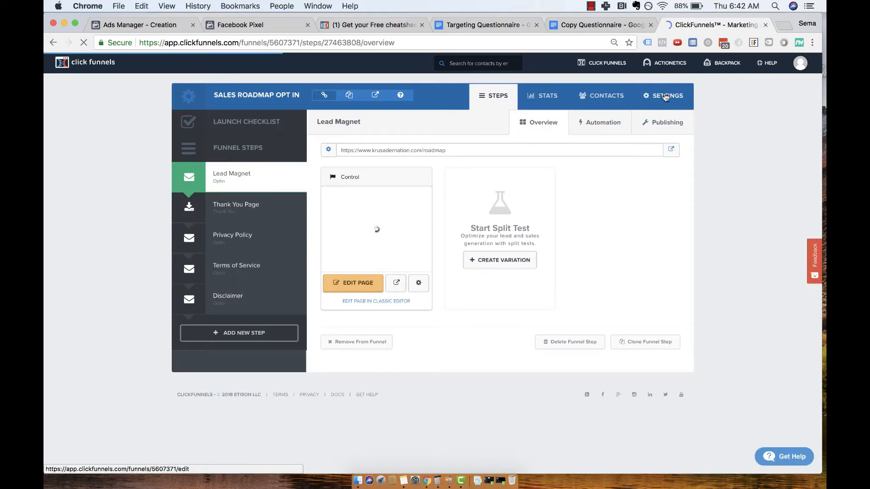
left_click(665, 97)
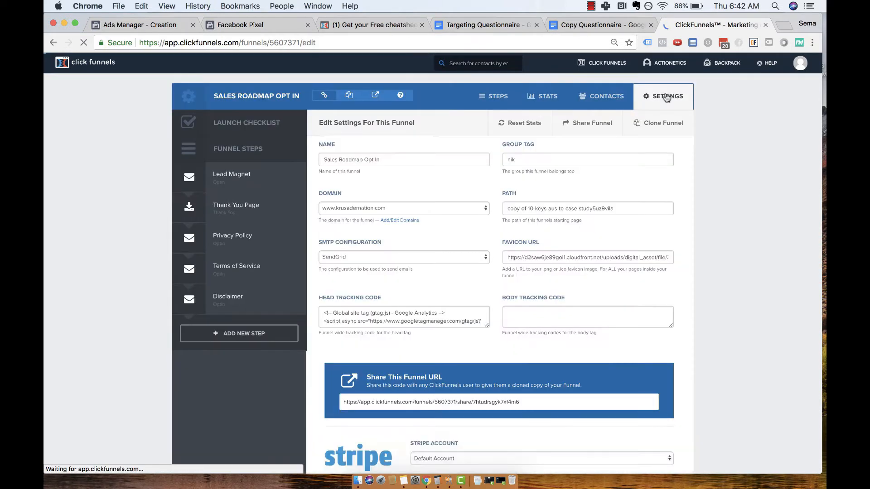
scroll(486, 246, "down", 4)
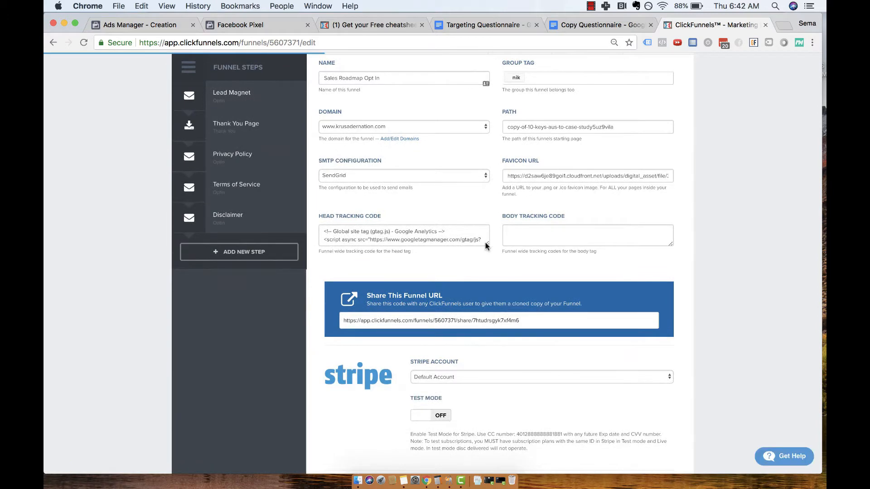
left_click_drag(485, 246, 494, 335)
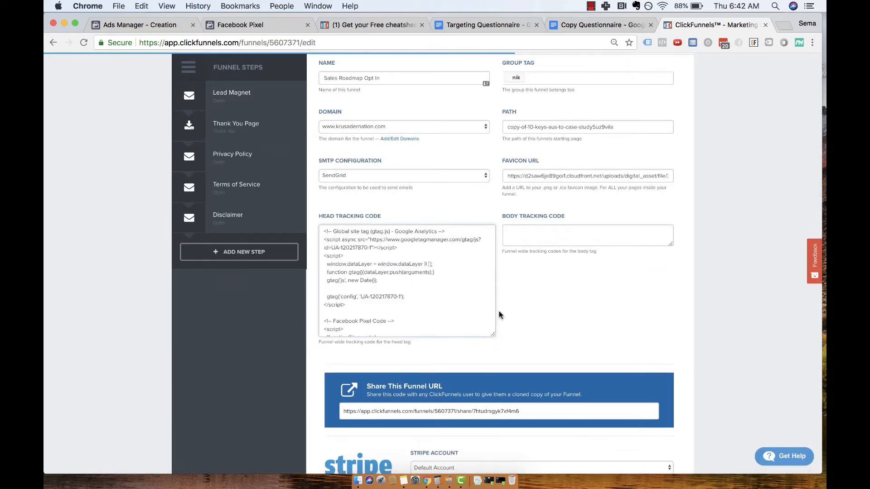
scroll(501, 314, "up", 3)
Return to the Facebook pixel setup, continue to adding events and enable the Generate Lead event.
left_click(263, 25)
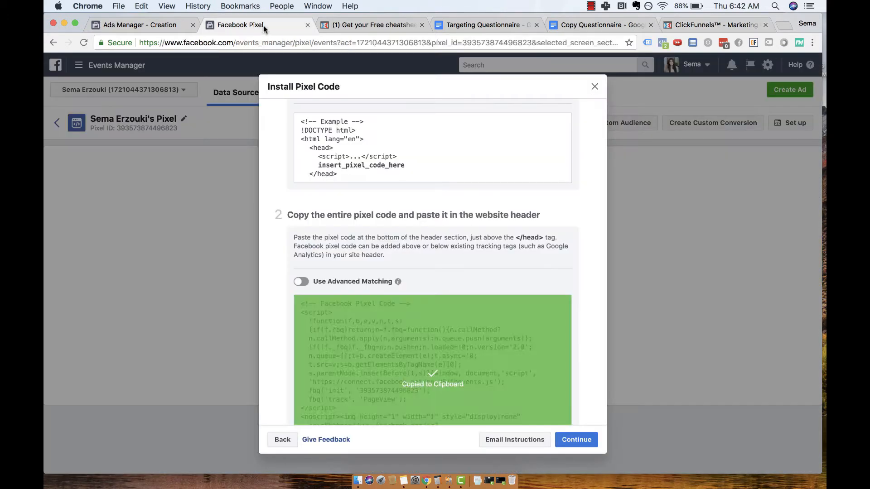
left_click(578, 438)
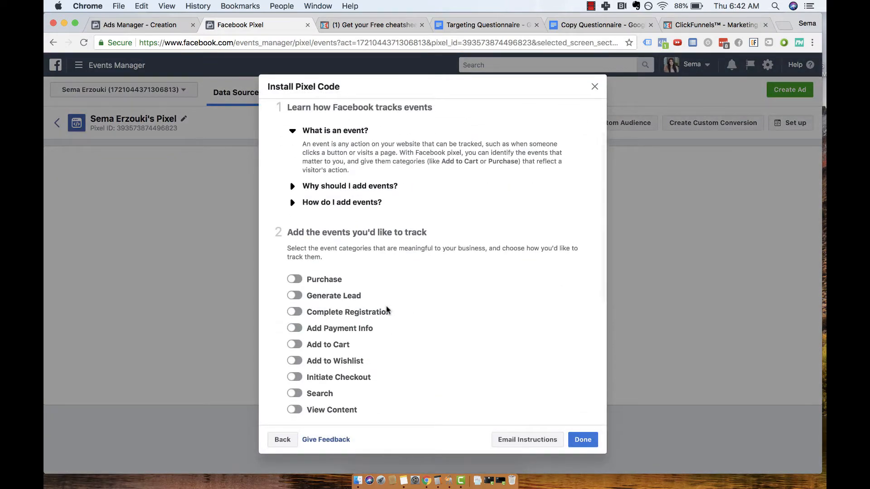
left_click(291, 297)
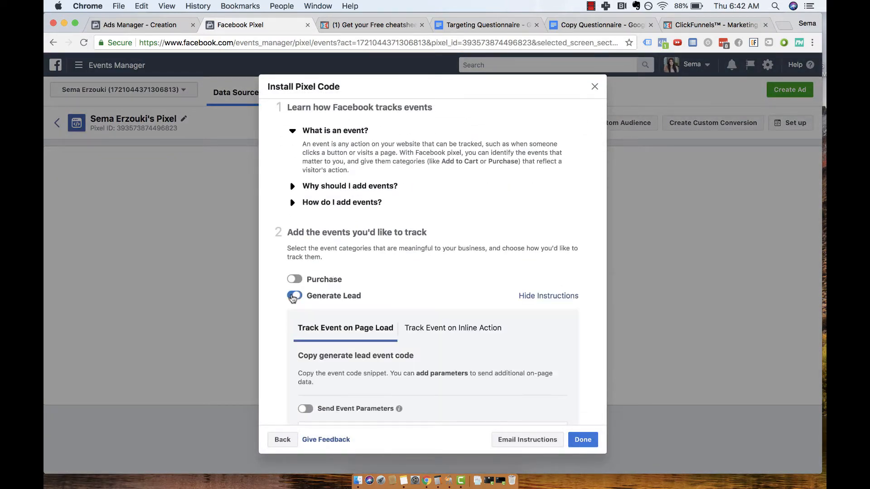
Copy the Generate Lead event code for tracking on page load.
scroll(340, 304, "down", 5)
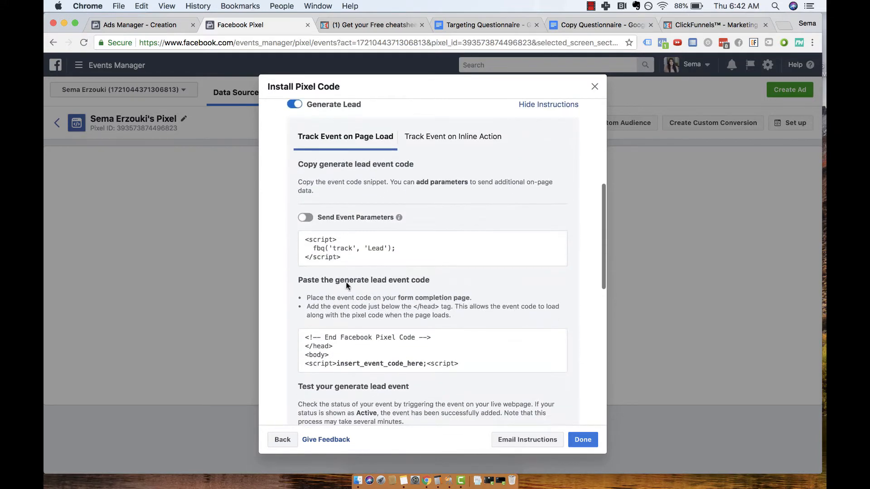
mouse_move(348, 254)
left_click(424, 247)
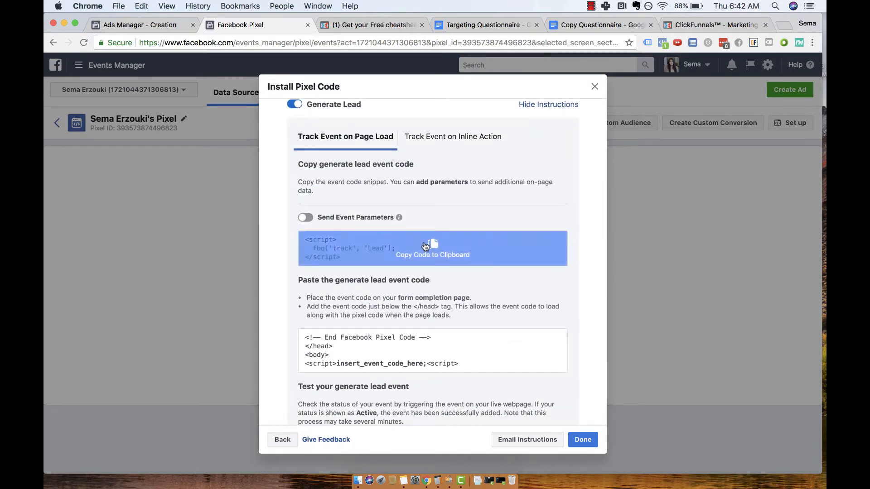
Switch to ClickFunnels, open the Thank You Page in the editor, inspect its header tracking code for the Lead event, and close the tab.
left_click(701, 24)
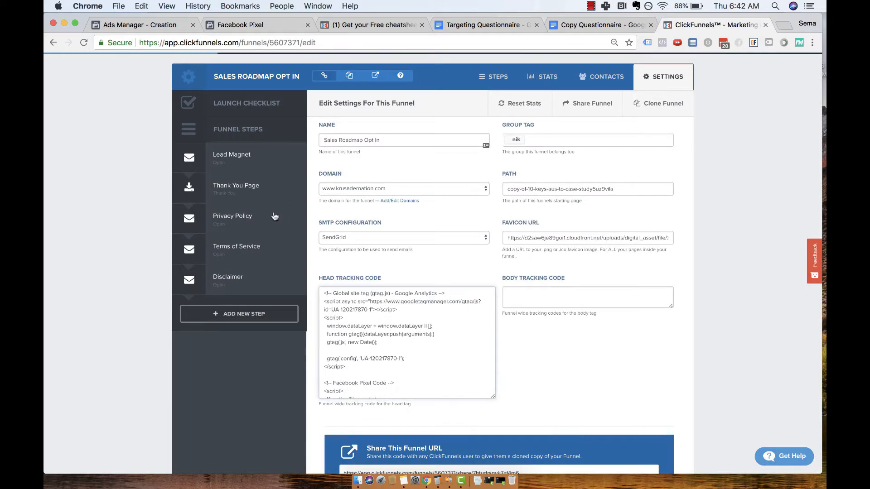
left_click(261, 181)
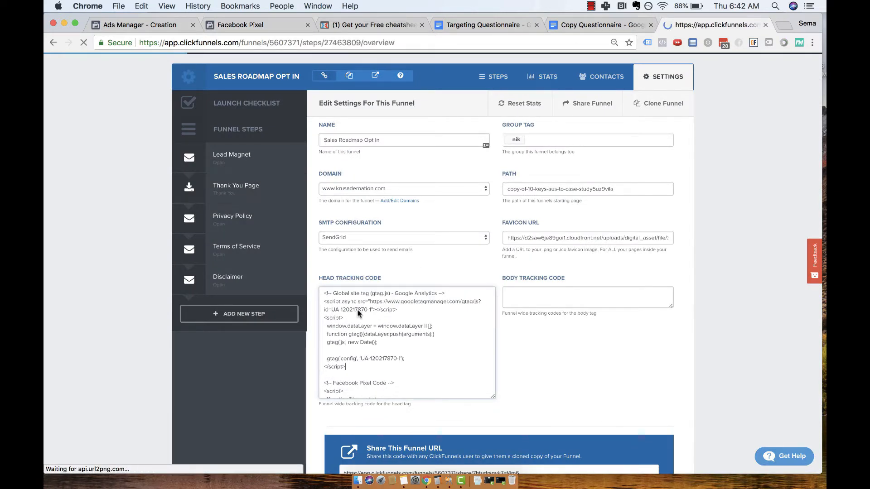
left_click(351, 284)
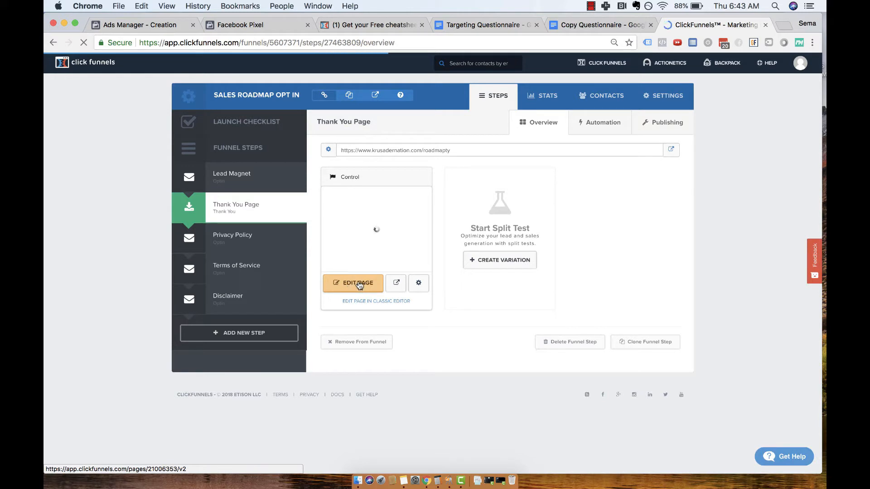
left_click(359, 285)
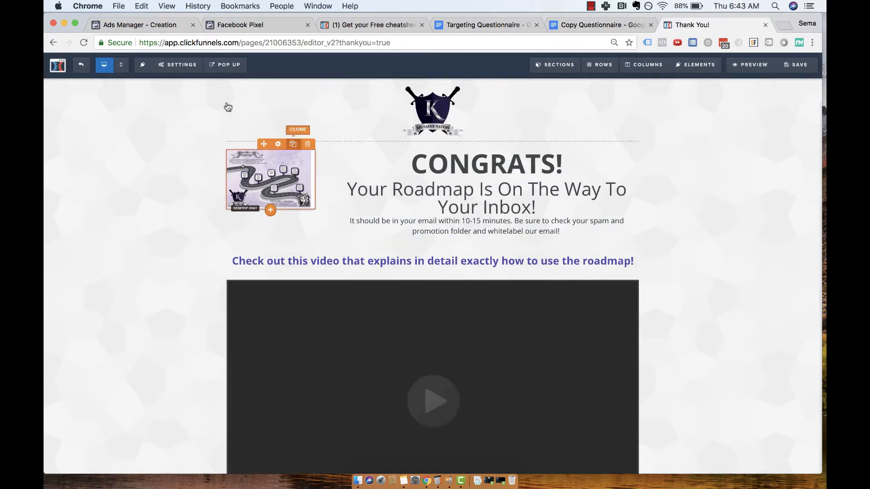
mouse_move(182, 64)
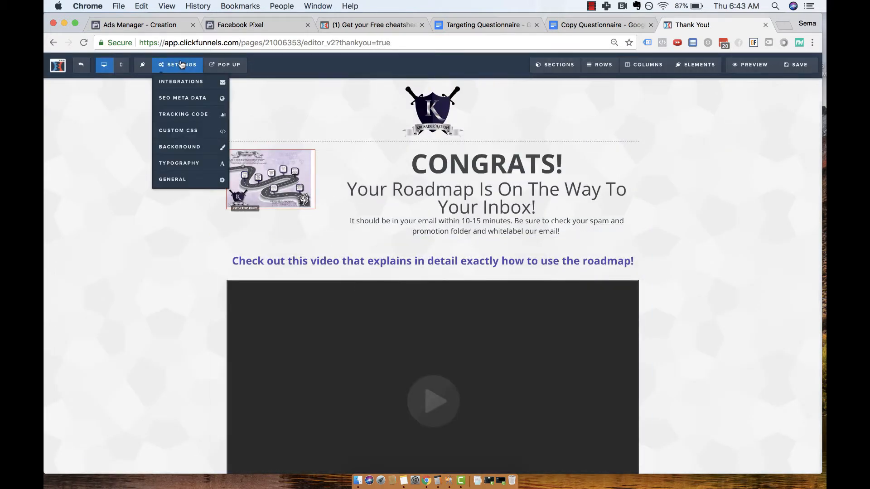
left_click(184, 115)
left_click(371, 140)
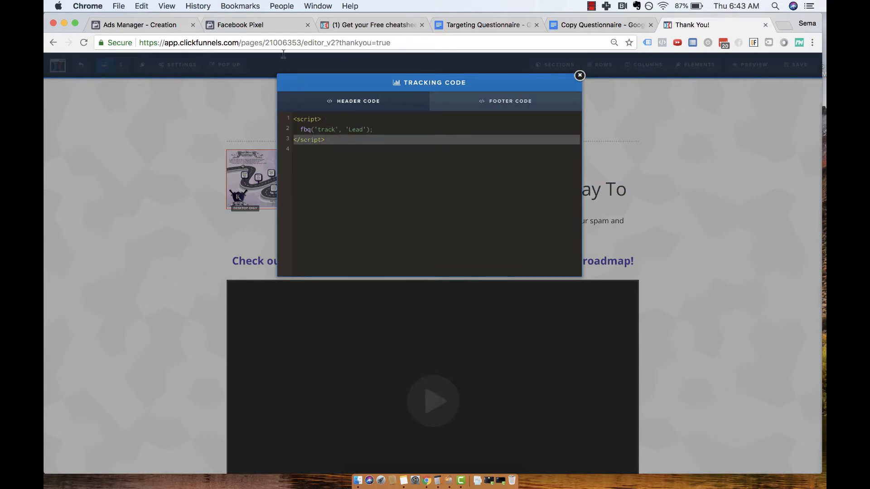
left_click(766, 25)
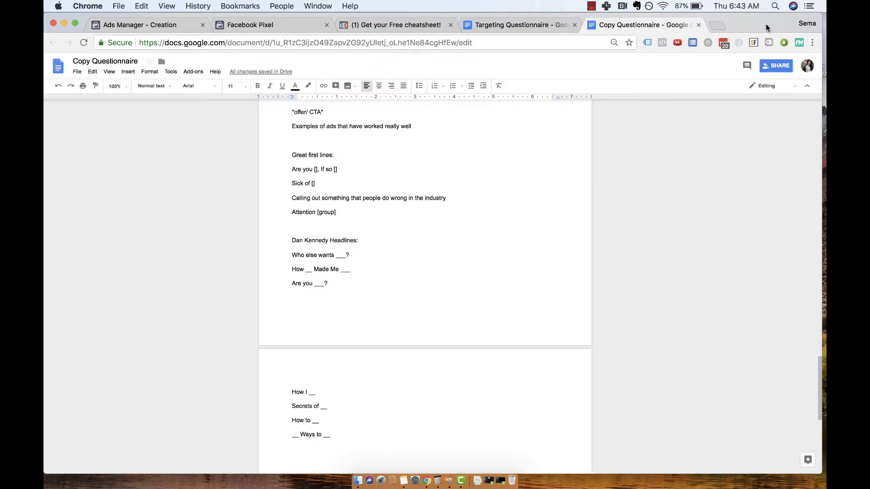
Finish the pixel code installation in Facebook Events Manager, close that tab, and return to the ad set's Audience section in Ads Manager.
left_click(281, 25)
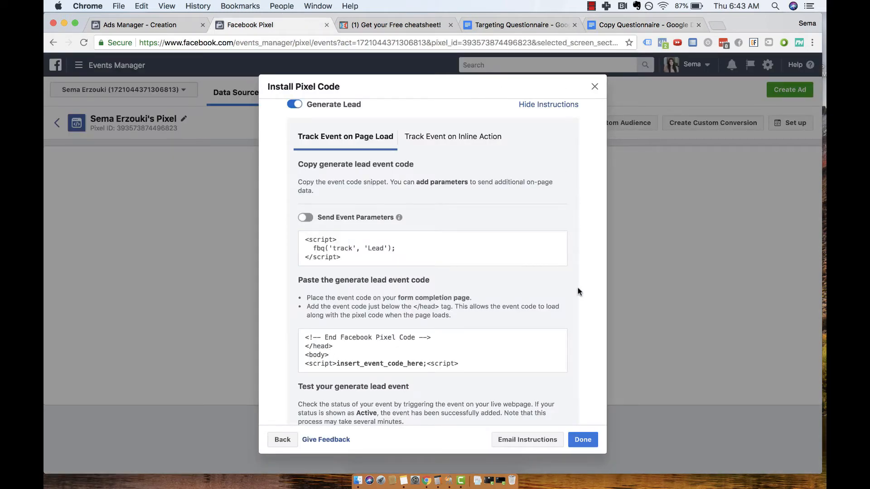
left_click(588, 437)
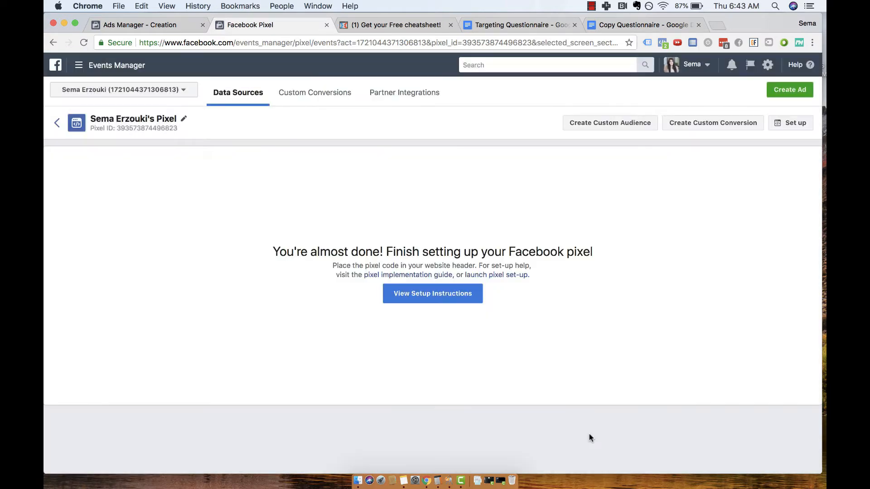
left_click(327, 25)
left_click(136, 24)
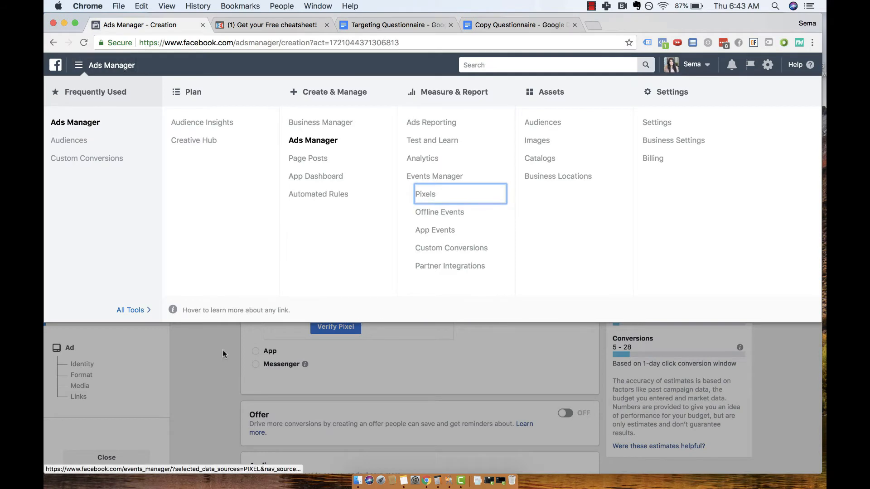
left_click(222, 349)
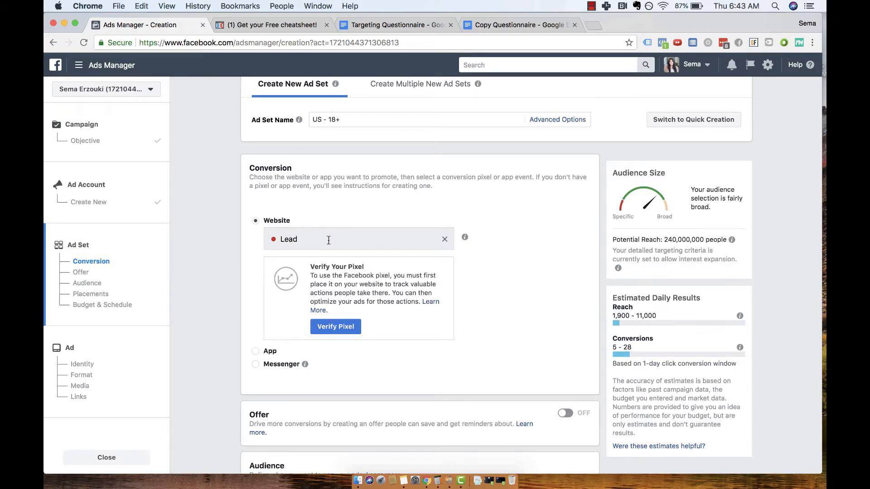
scroll(329, 240, "down", 7)
scroll(577, 183, "down", 1)
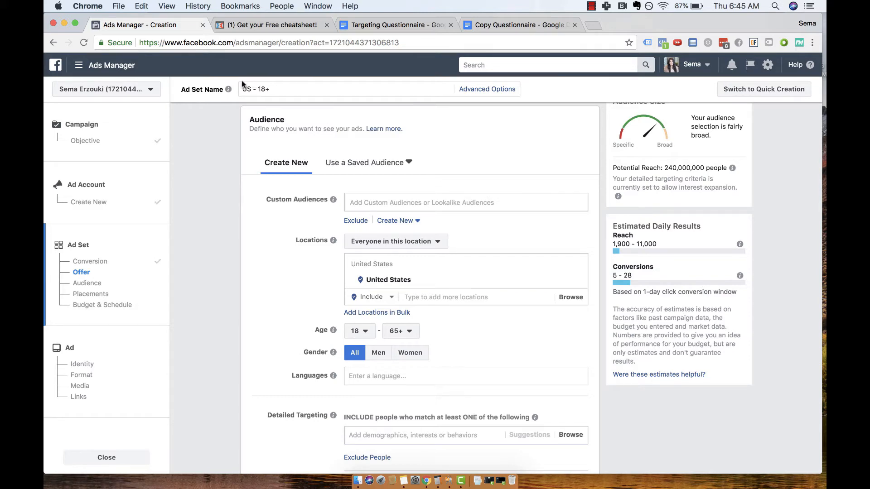
Open Facebook's Audiences page and start a custom audience from a customer file using own or pasted data.
left_click(126, 71)
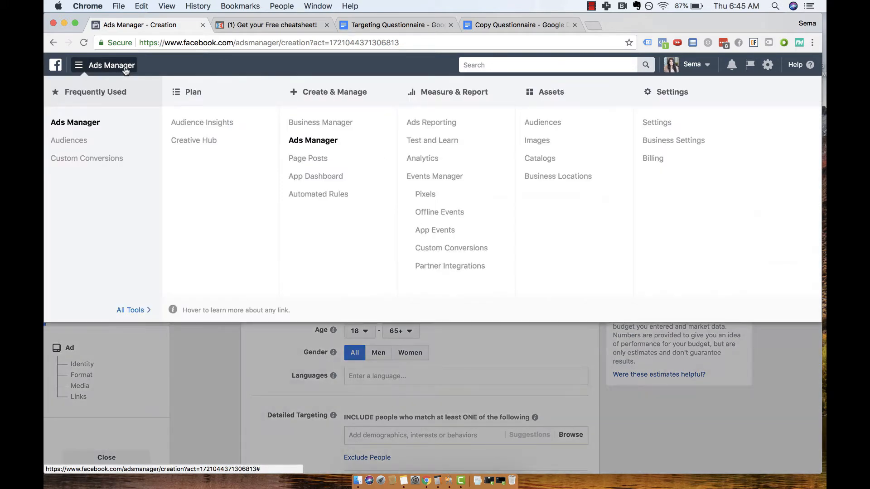
left_click(87, 143, "super")
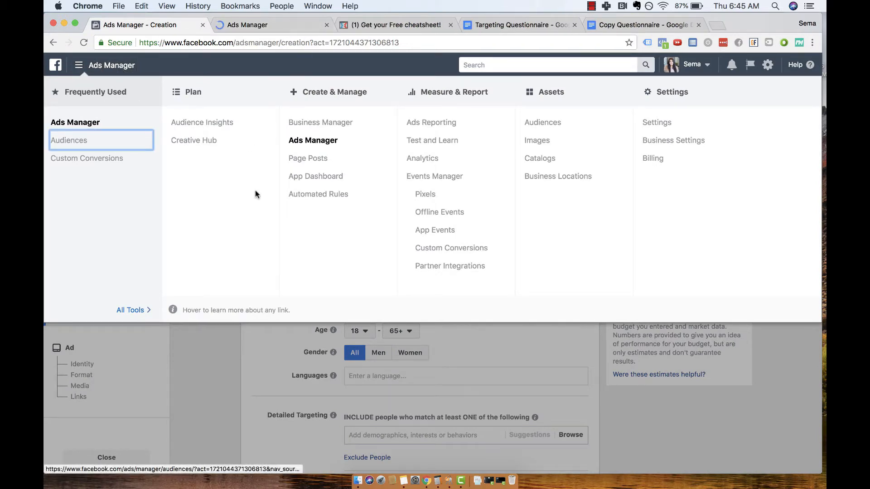
left_click(244, 24)
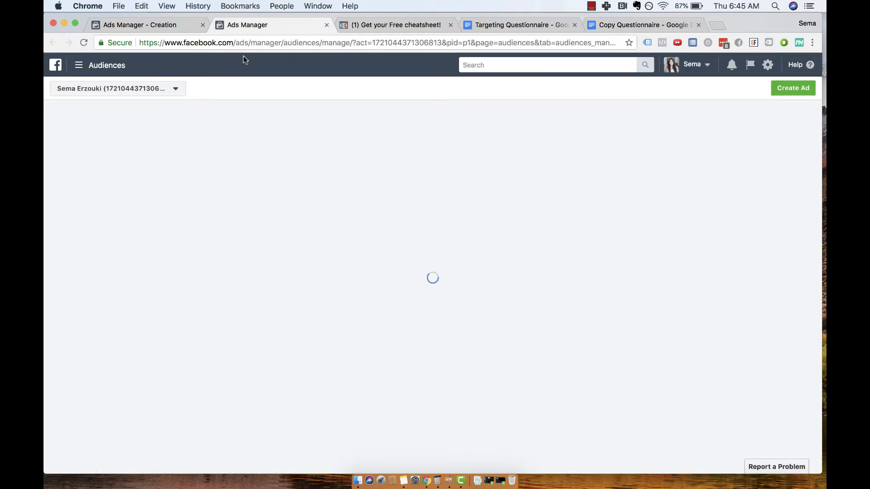
left_click(125, 129)
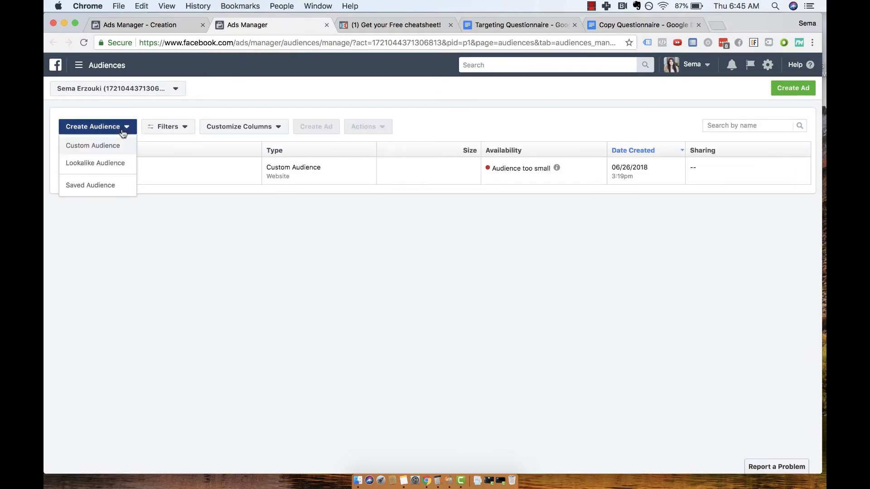
left_click(113, 147)
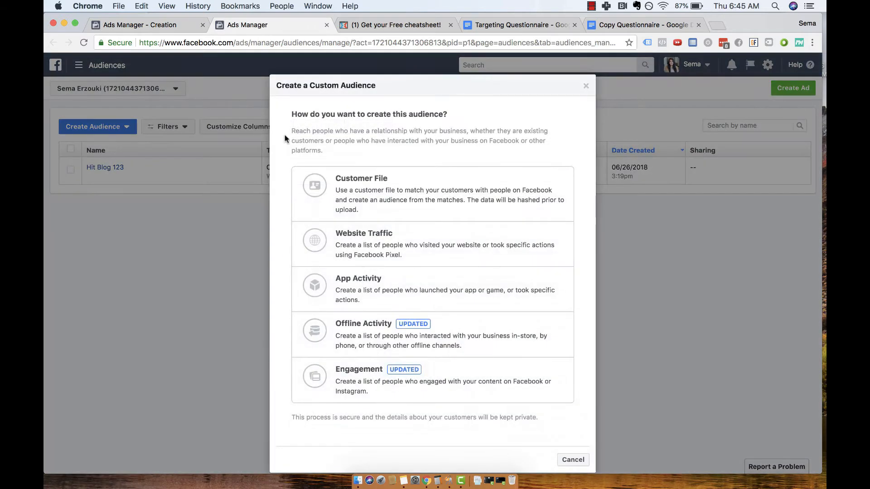
left_click(419, 187)
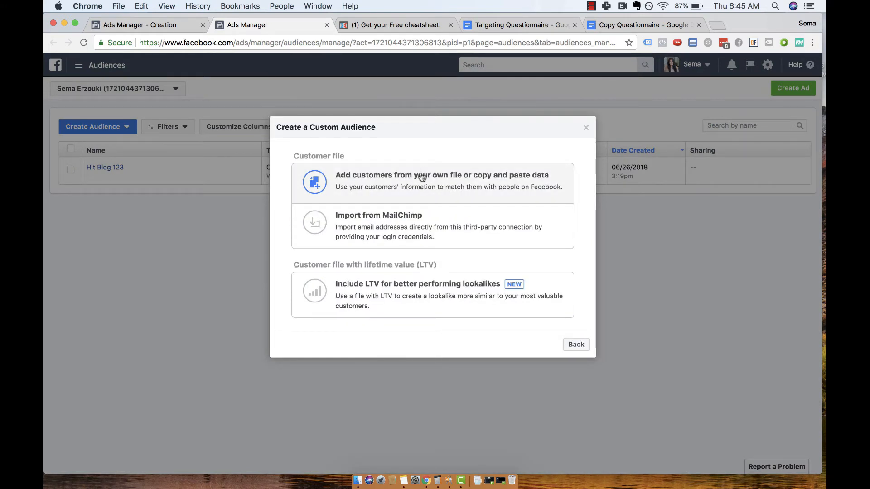
left_click(397, 190)
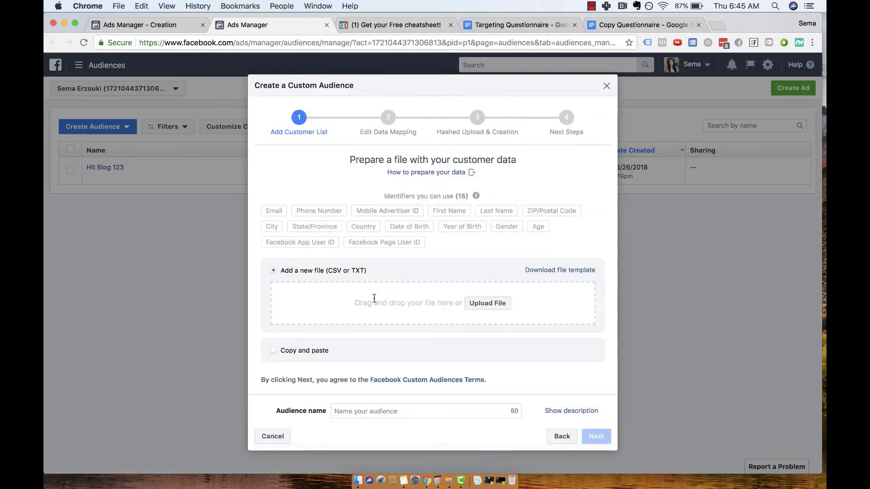
Try the copy-and-paste option for the customer list with the audience name Test Audience, and discard the custom audience.
left_click(314, 349)
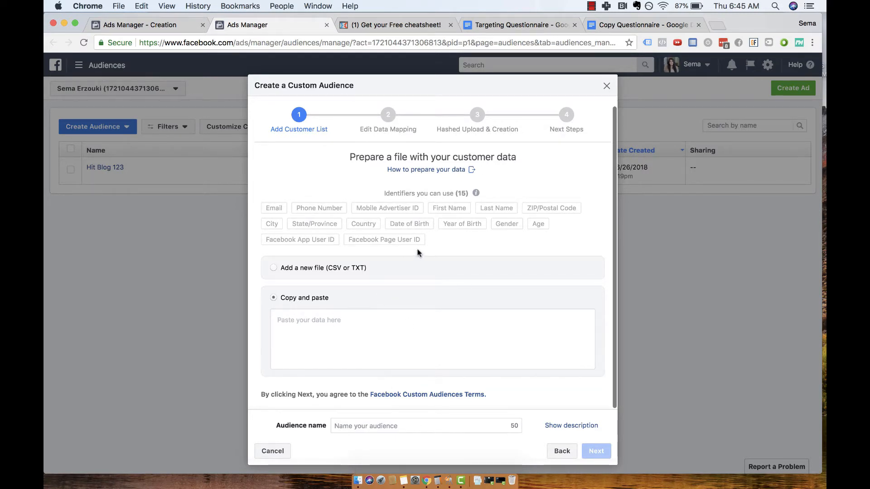
left_click(402, 429)
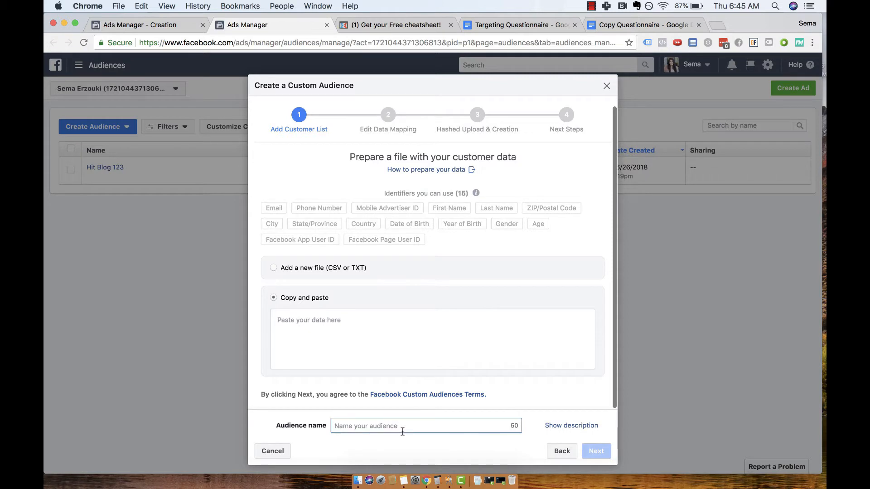
type("Test Audience")
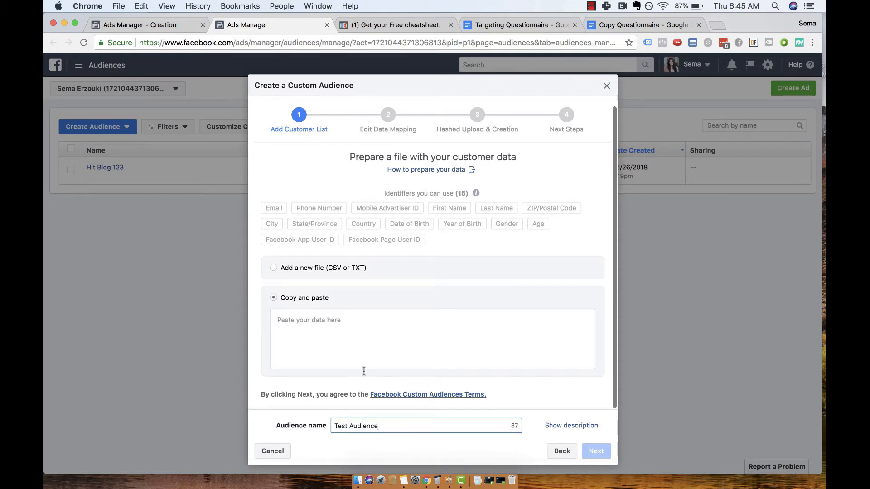
left_click(342, 339)
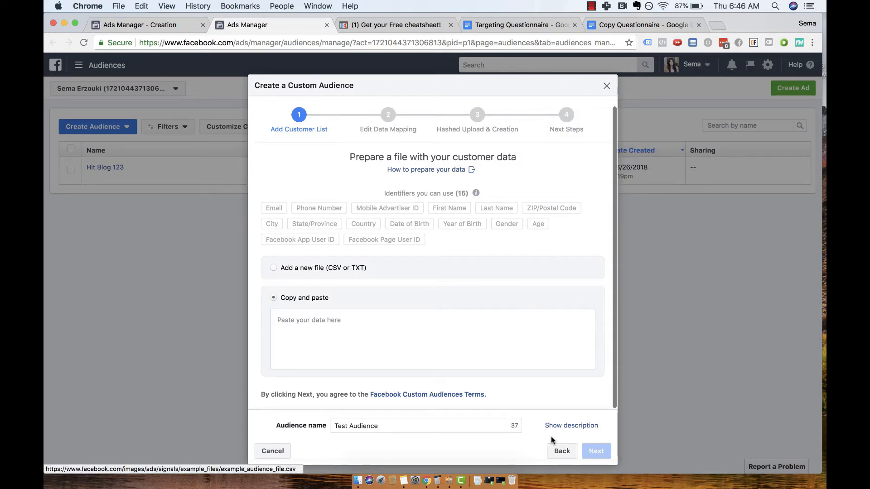
left_click(607, 85)
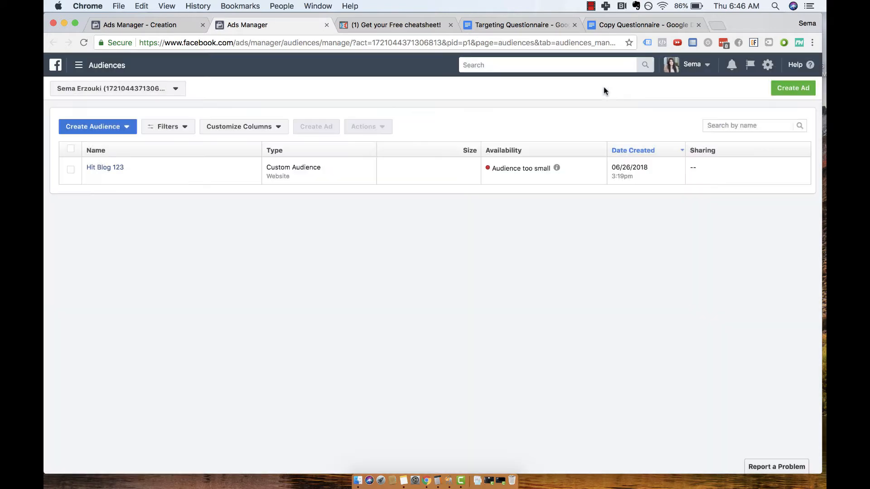
Back in the ad set, try the Hit Blog 123 custom audience and remove it from the targeting.
left_click(165, 26)
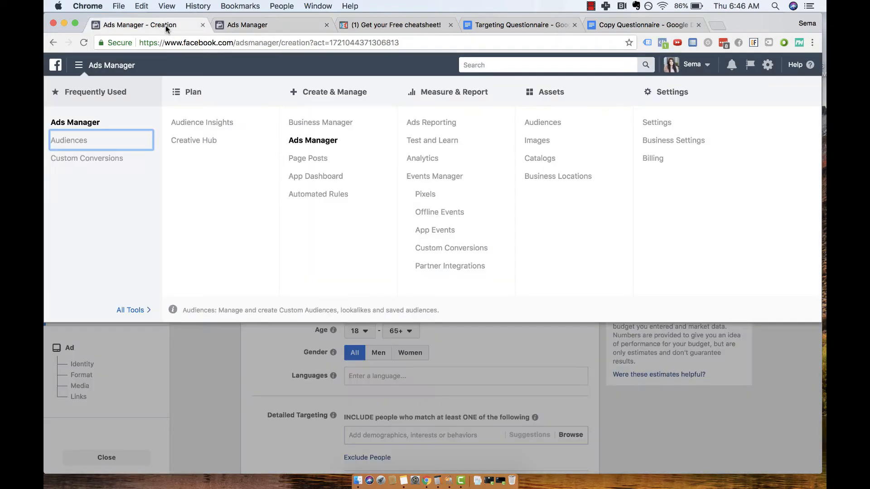
left_click(272, 349)
left_click(373, 202)
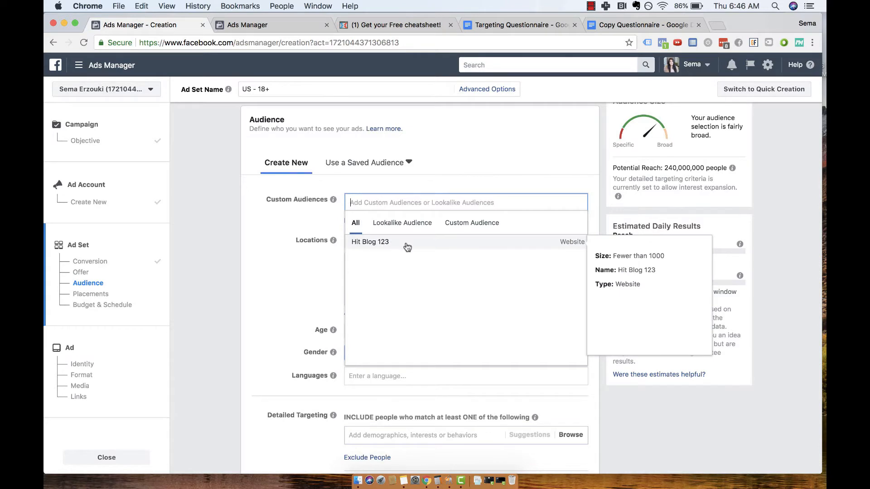
left_click(386, 242)
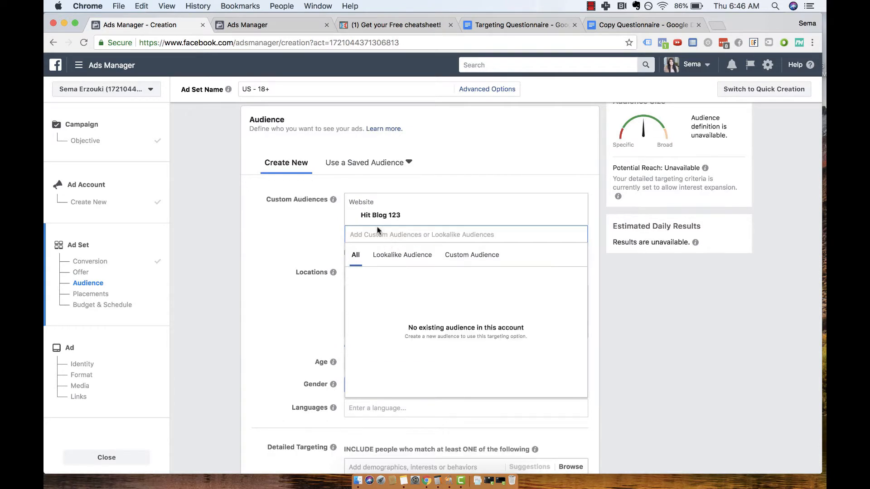
left_click(446, 169)
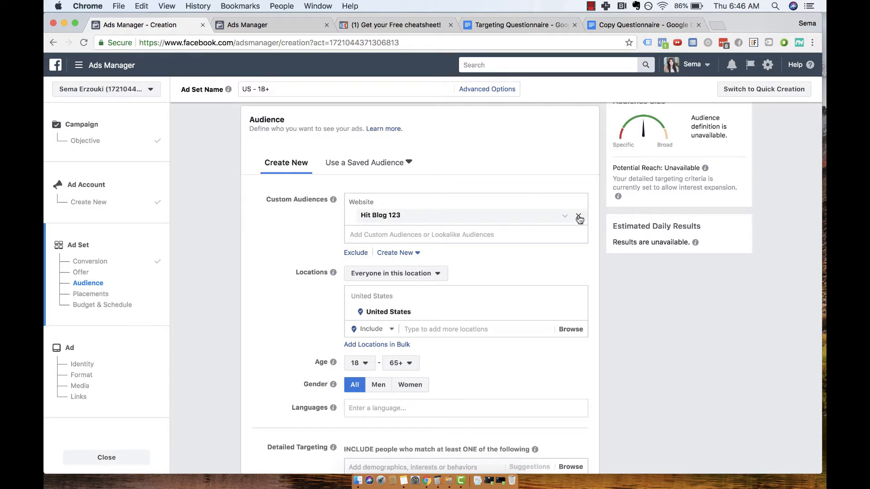
left_click(579, 218)
Examine the bolded competitor and celebrity answers in the Targeting Questionnaire document, and return to the ad set's Detailed Targeting section.
scroll(483, 289, "down", 5)
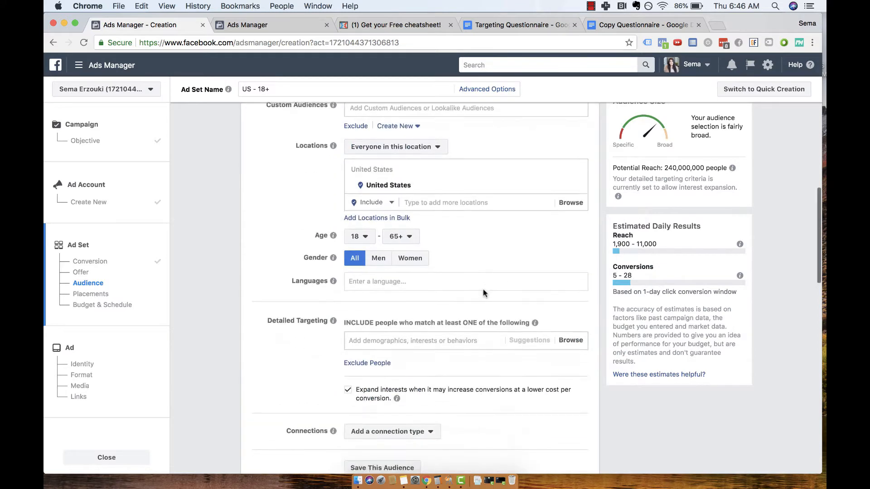
left_click(524, 24)
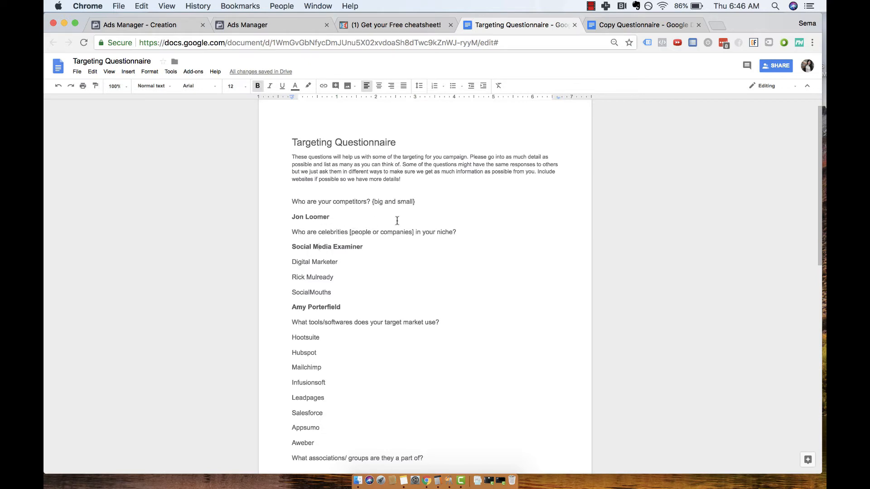
triple_click(307, 217)
double_click(322, 248)
left_click(322, 248)
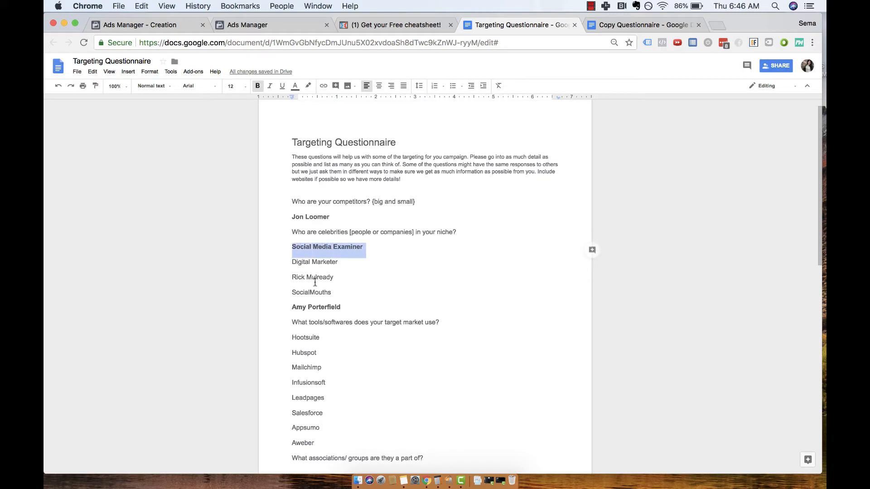
left_click(334, 309)
double_click(334, 308)
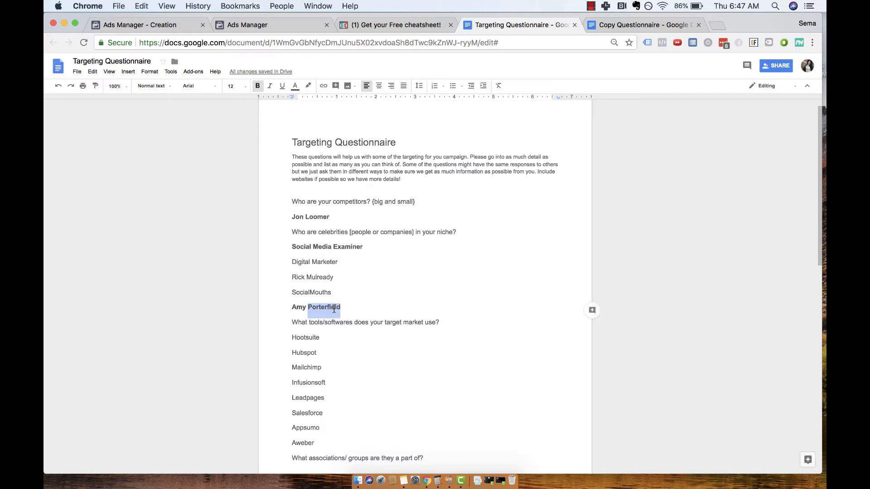
left_click(113, 24)
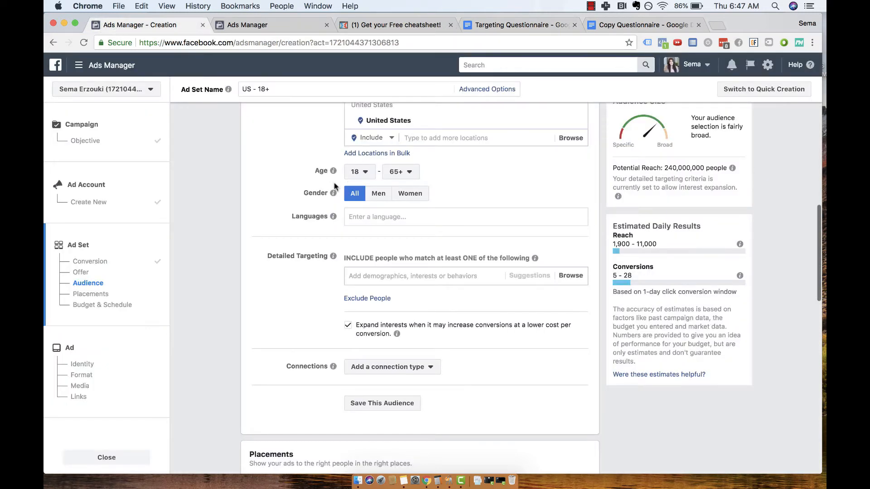
Add the interest Amy Porterfield to the ad set's detailed targeting and turn off interest expansion.
left_click(365, 276)
type("Amy ")
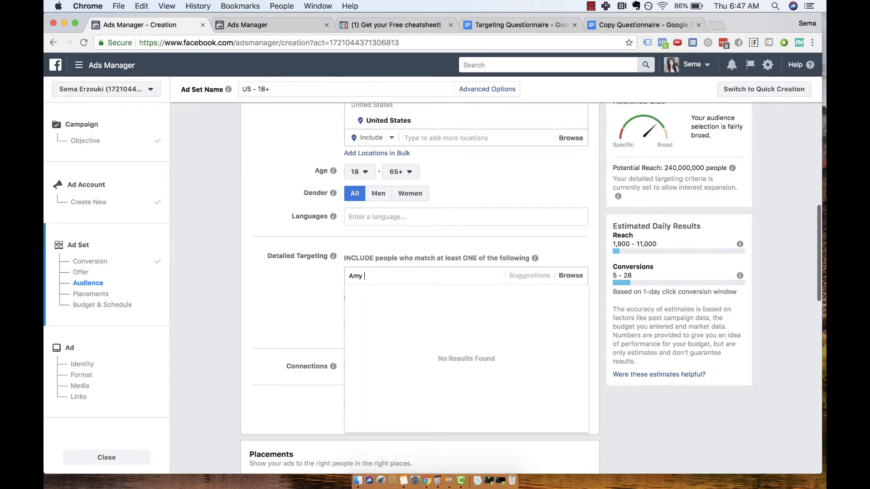
type("Porterfield")
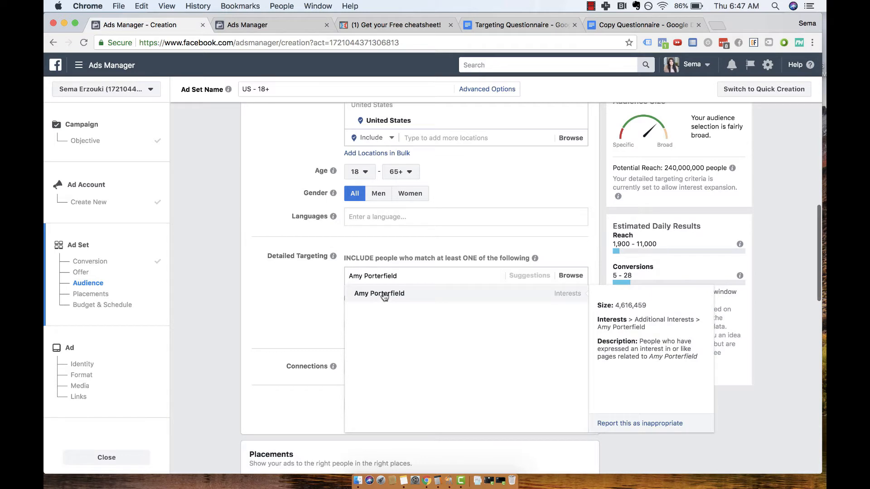
left_click(384, 295)
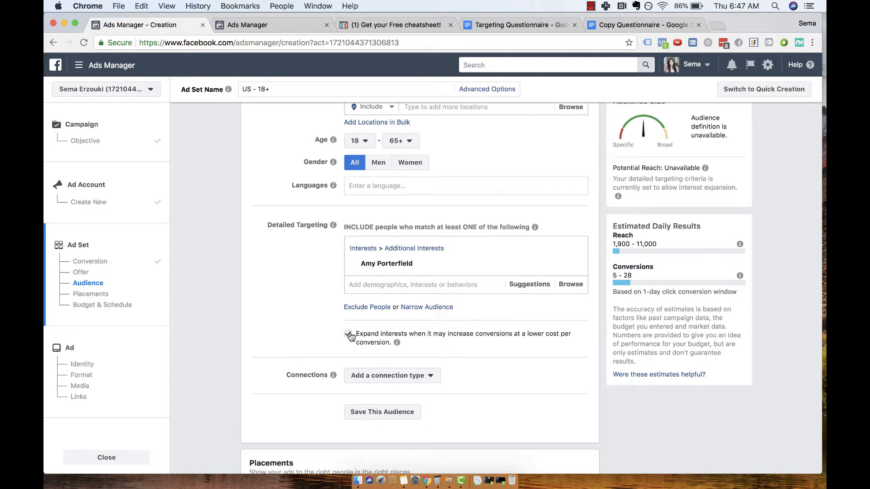
left_click(348, 335)
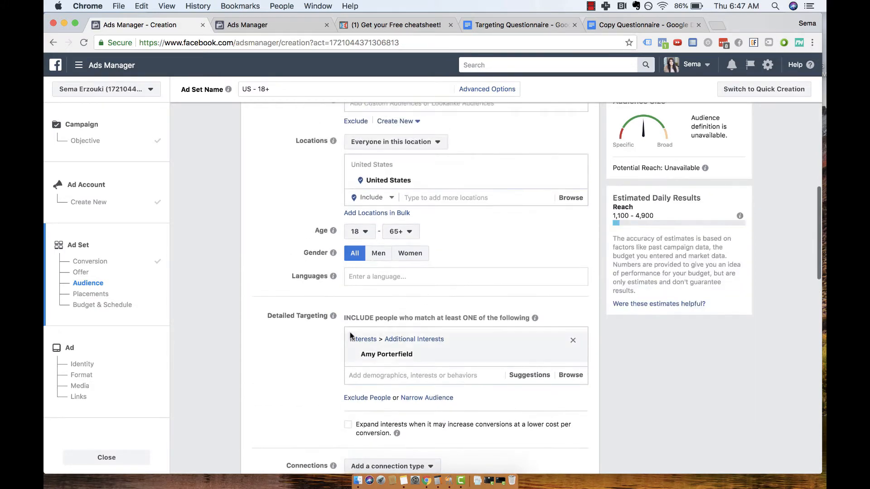
Limit the ad set's placements to Facebook Feeds, excluding Instant Articles, Right Column, Marketplace, Instagram, Audience Network and Messenger.
scroll(350, 335, "down", 5)
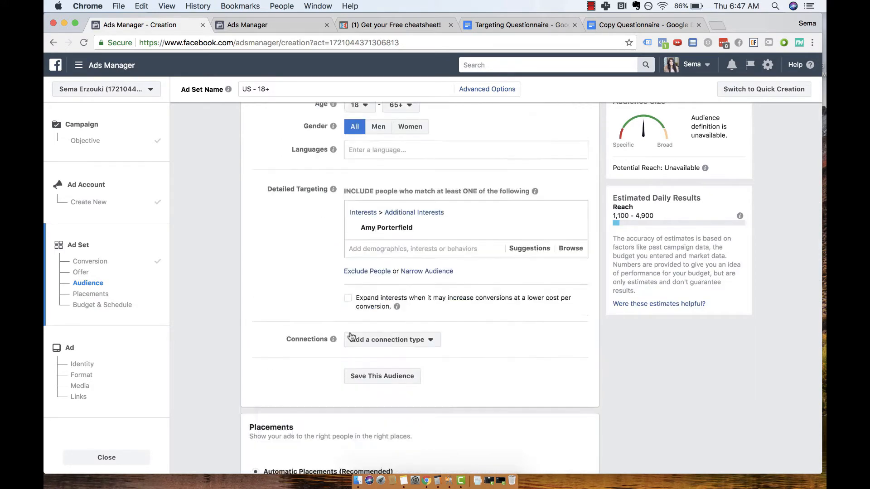
scroll(351, 335, "down", 10)
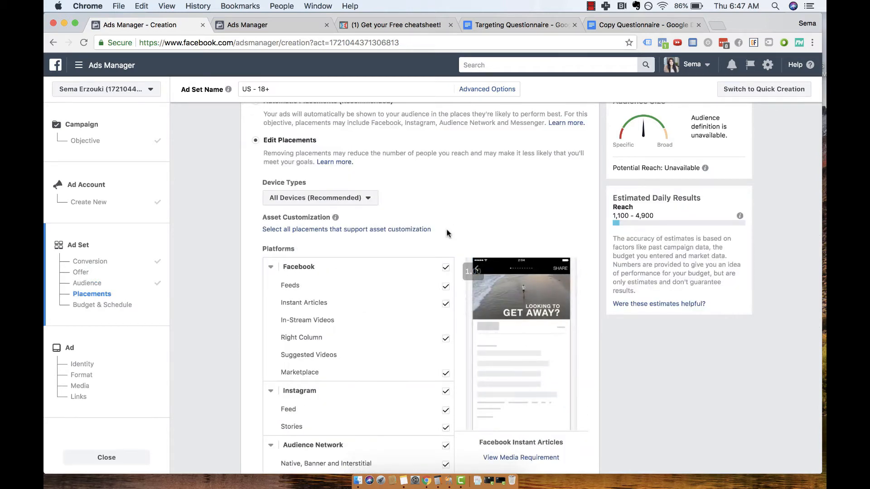
scroll(446, 231, "down", 1)
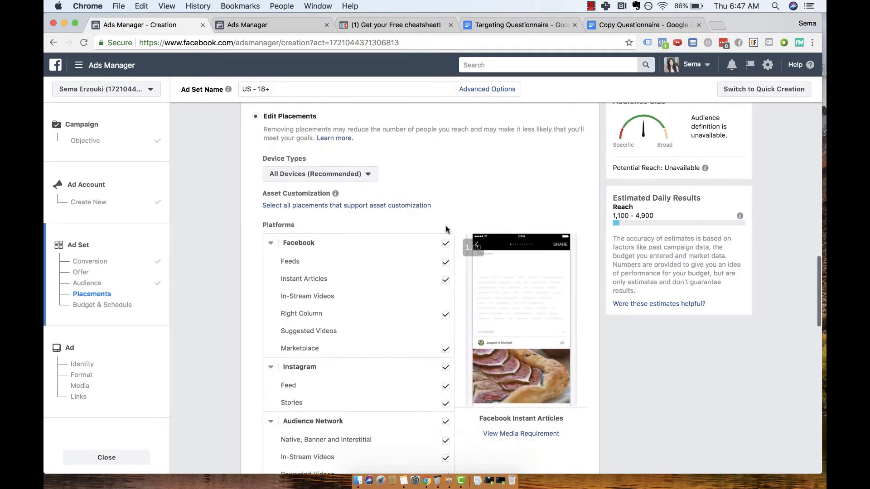
left_click(445, 273)
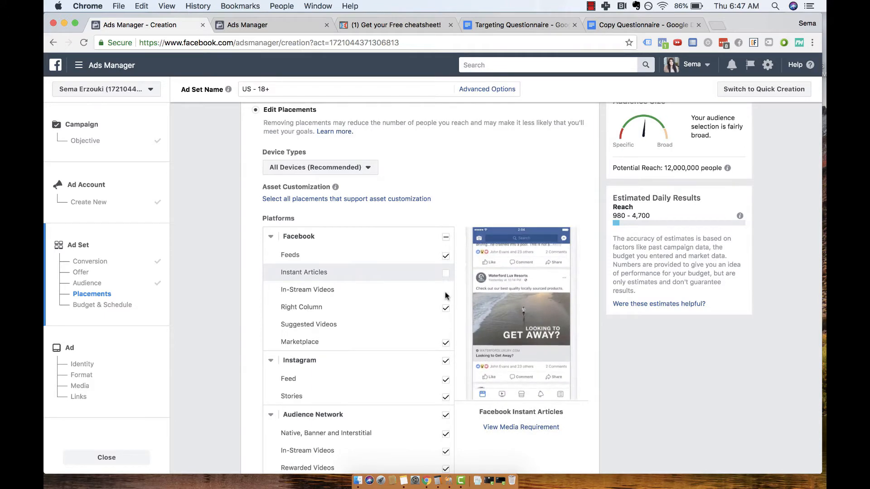
left_click(446, 308)
left_click(447, 343)
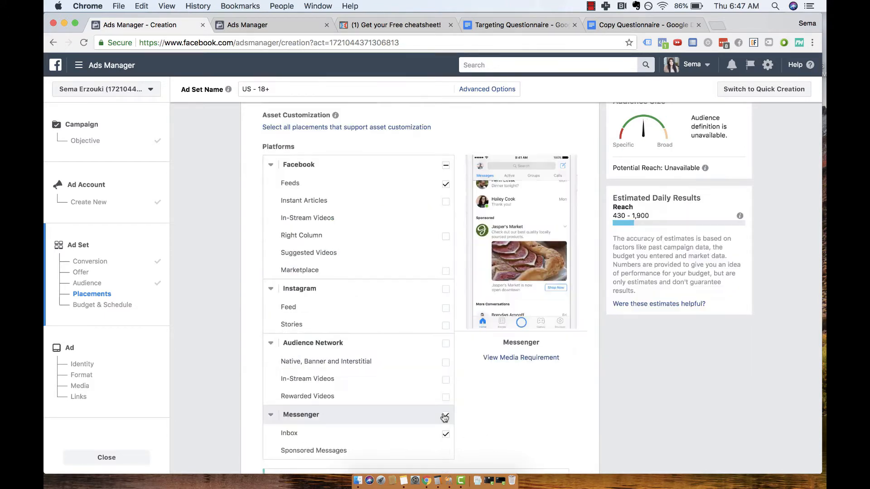
left_click(444, 417)
Set the ad set's daily budget to $5.00.
scroll(443, 421, "down", 2)
scroll(443, 418, "down", 1)
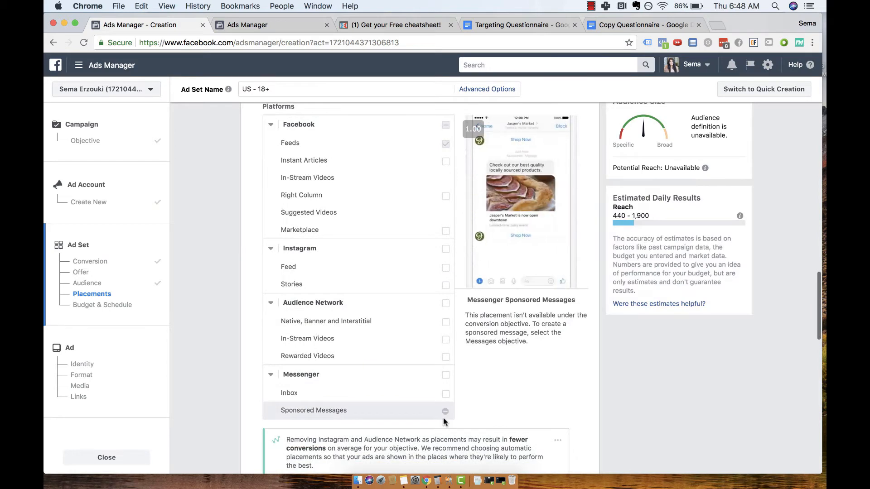
scroll(443, 419, "down", 5)
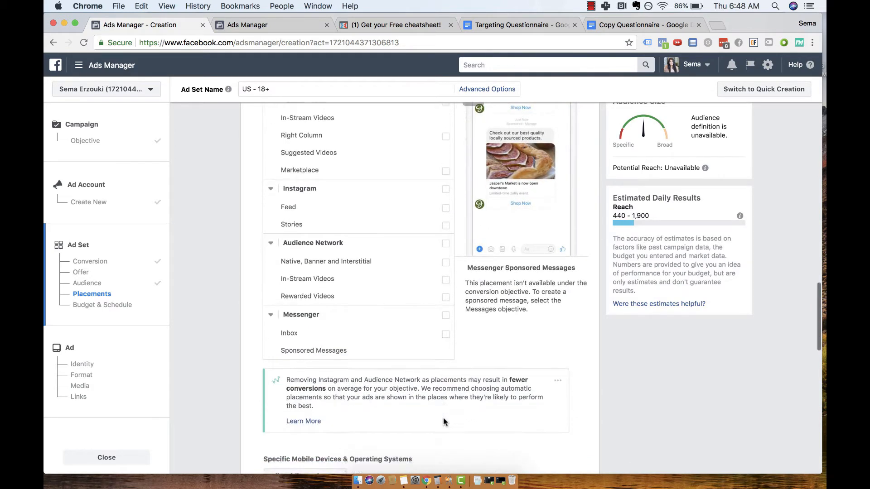
scroll(443, 419, "down", 8)
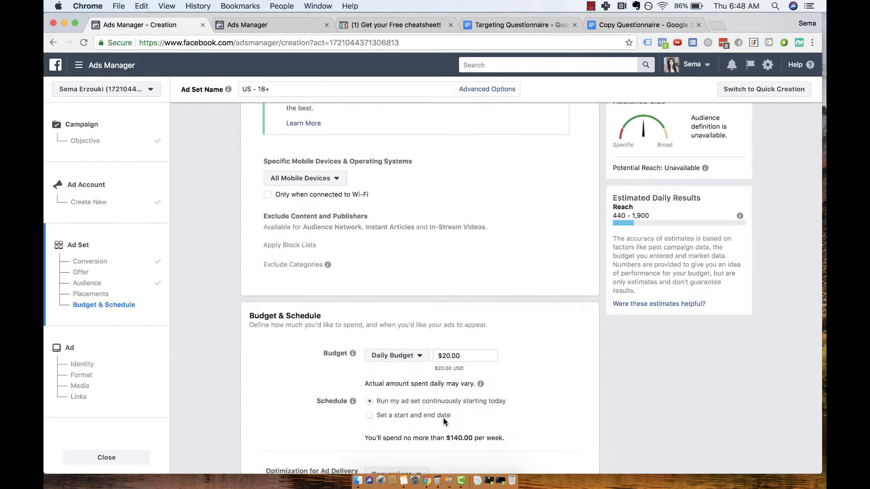
left_click(452, 356)
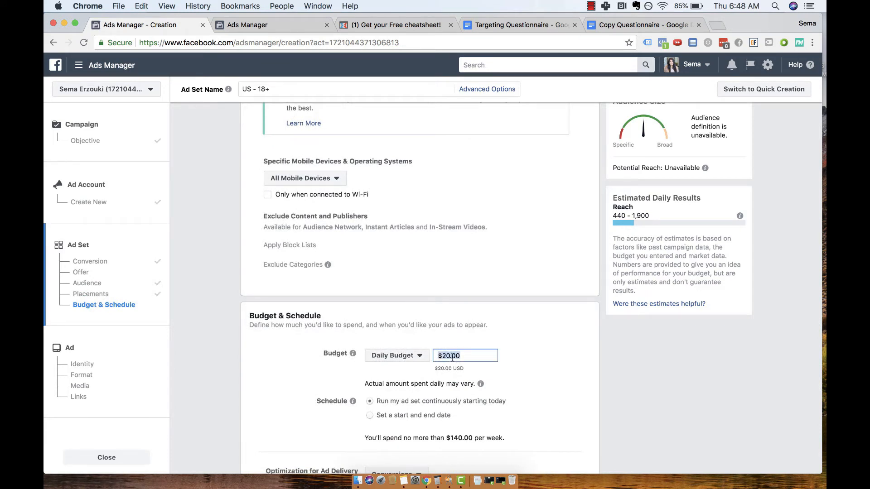
type("5.00")
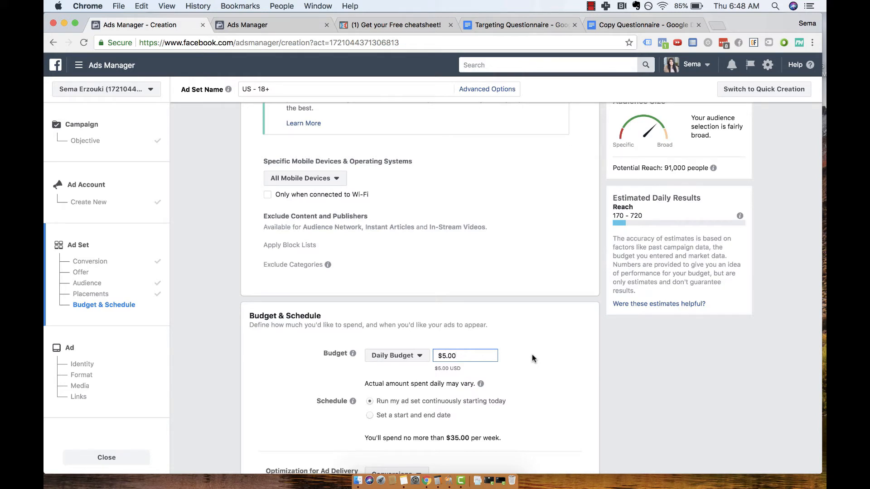
Review the ad set's delivery optimization, conversion window and bid settings, and proceed to the ad level.
scroll(532, 358, "down", 5)
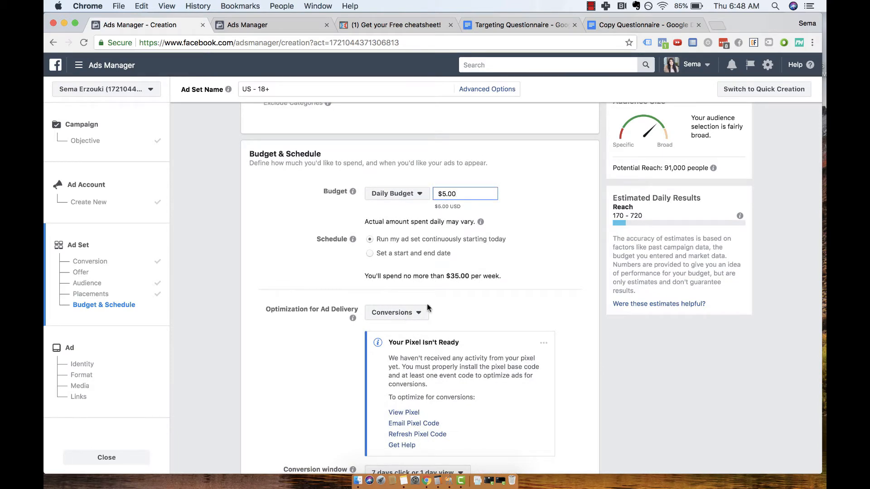
scroll(423, 313, "down", 7)
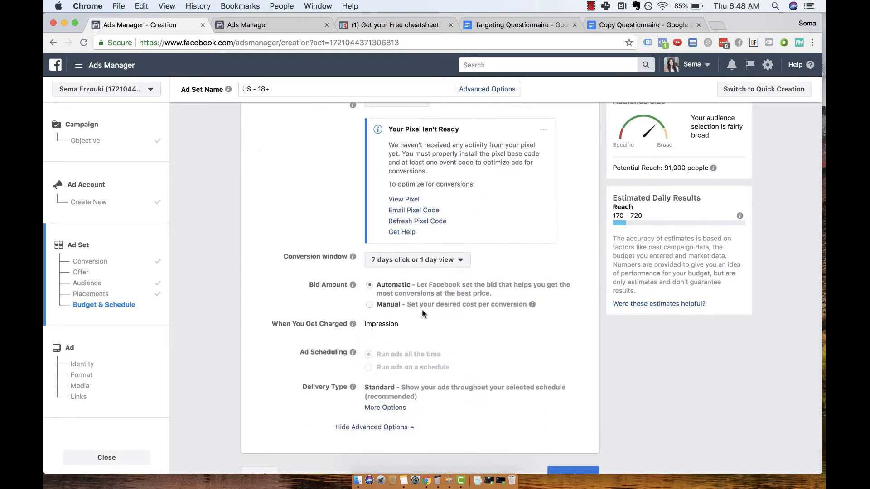
scroll(422, 317, "up", 4)
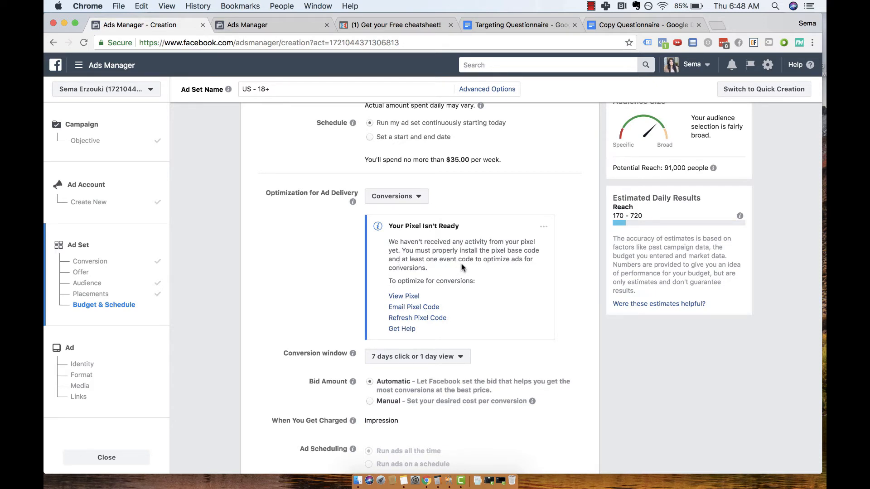
scroll(462, 267, "down", 5)
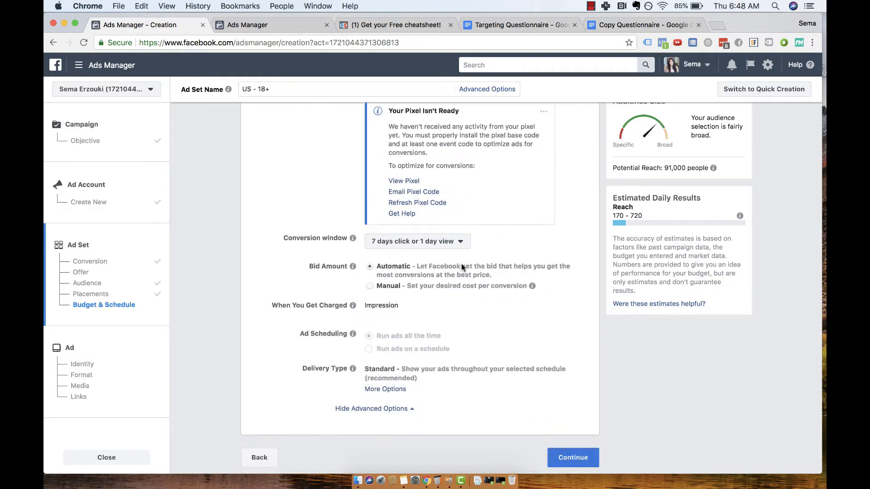
left_click(570, 459)
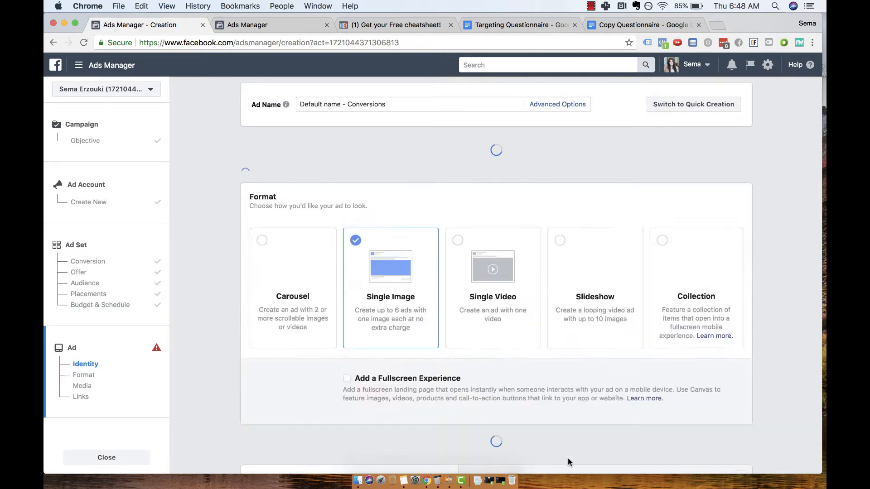
Check the ad's Facebook Page identity and choose the Single Image format.
scroll(407, 308, "down", 5)
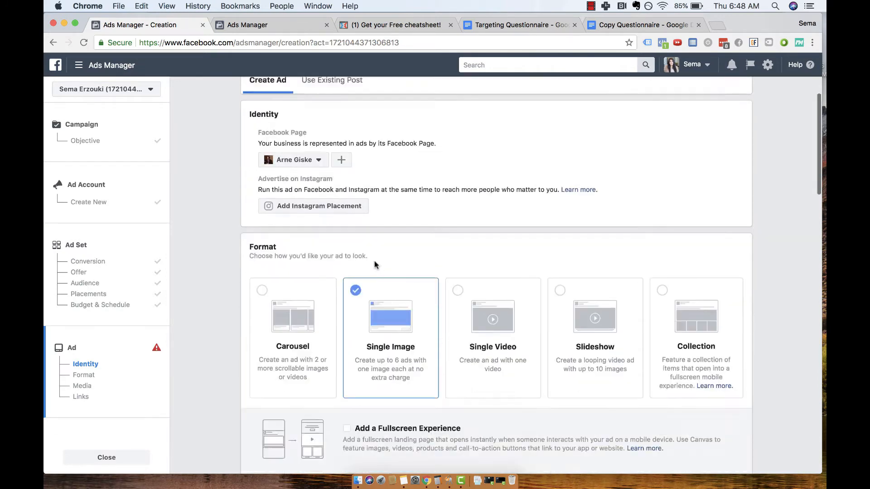
scroll(375, 265, "up", 4)
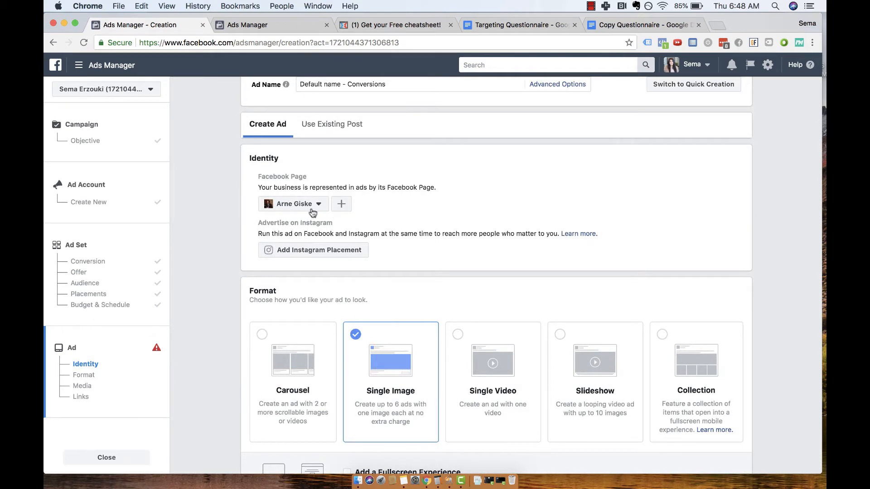
scroll(307, 210, "down", 10)
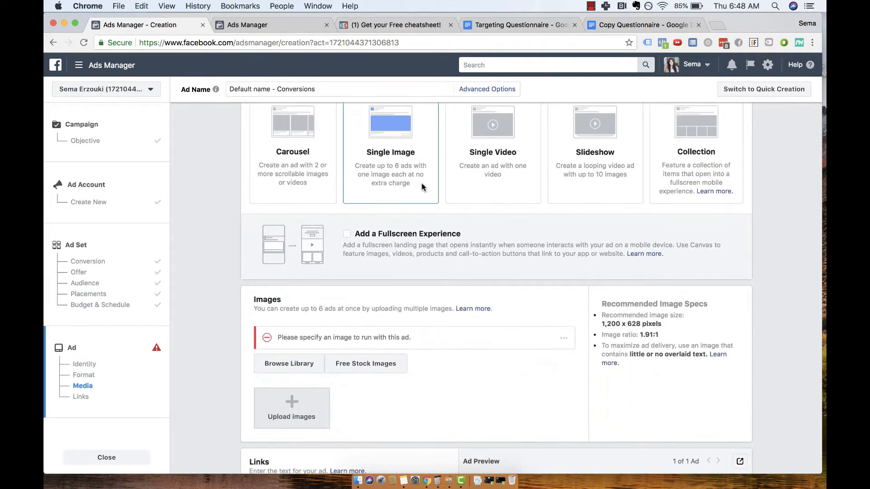
scroll(428, 185, "down", 3)
scroll(390, 188, "up", 5)
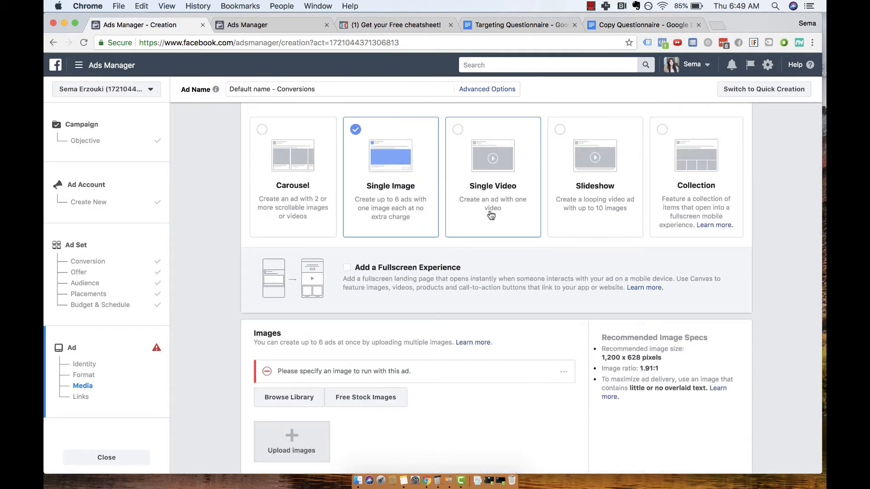
left_click(394, 202)
From the ad's Text field, consult the first-line and headline templates in the Copy Questionnaire document.
scroll(393, 200, "down", 10)
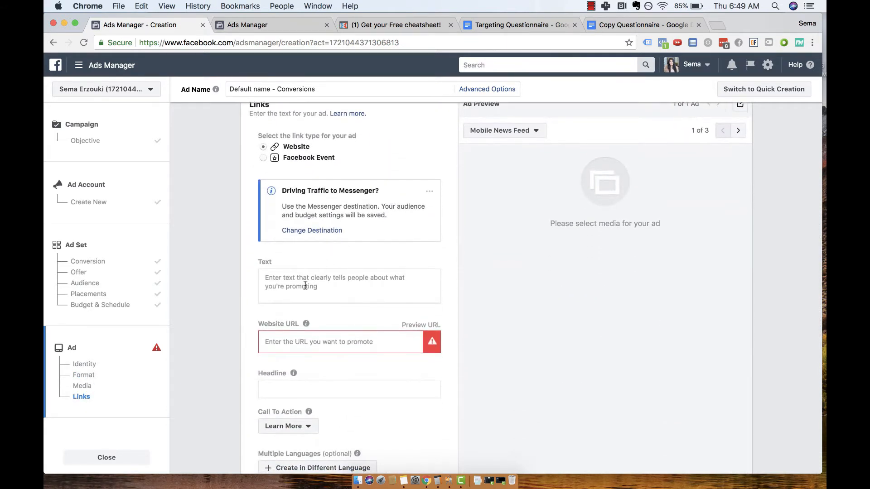
left_click(303, 287)
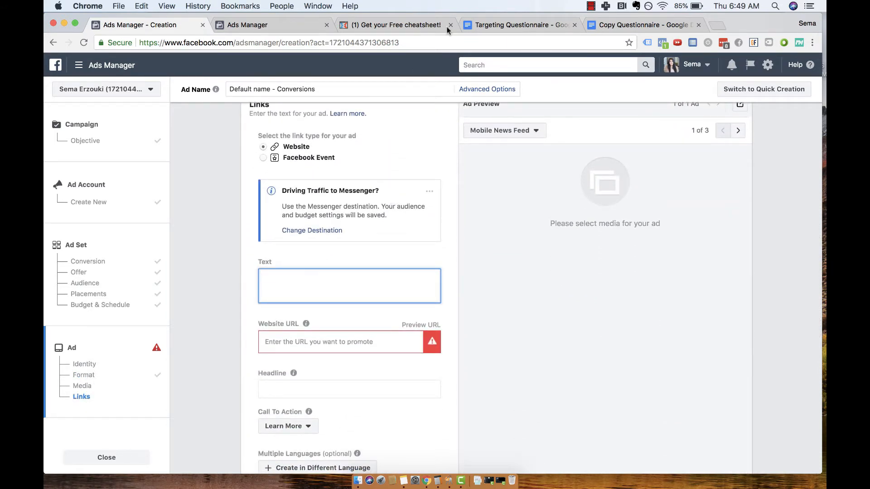
left_click(512, 25)
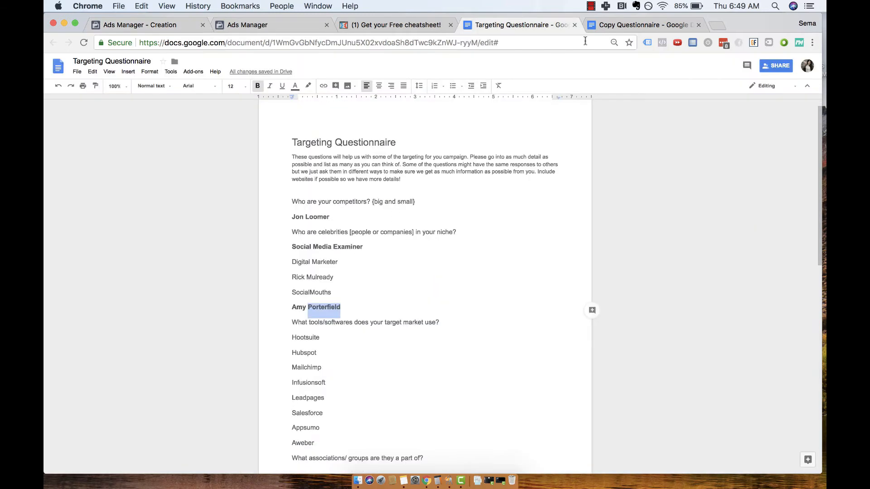
scroll(511, 196, "down", 8)
left_click(645, 24)
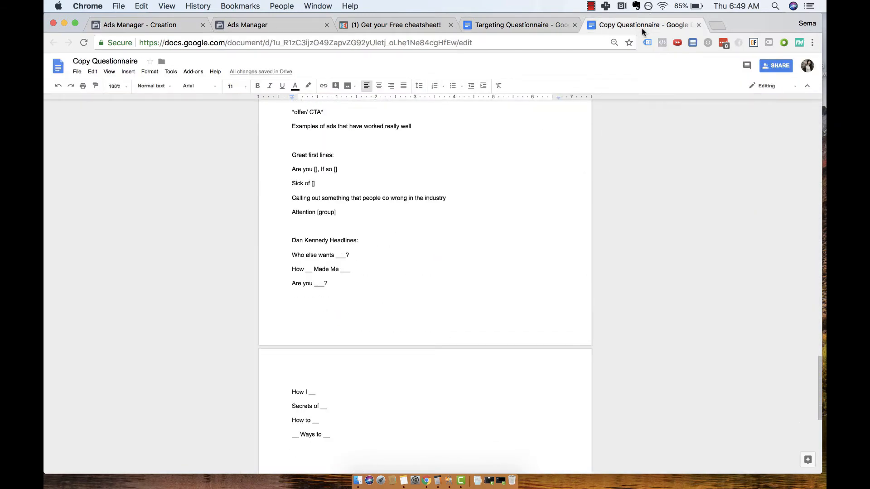
scroll(568, 152, "up", 1)
scroll(360, 345, "down", 1)
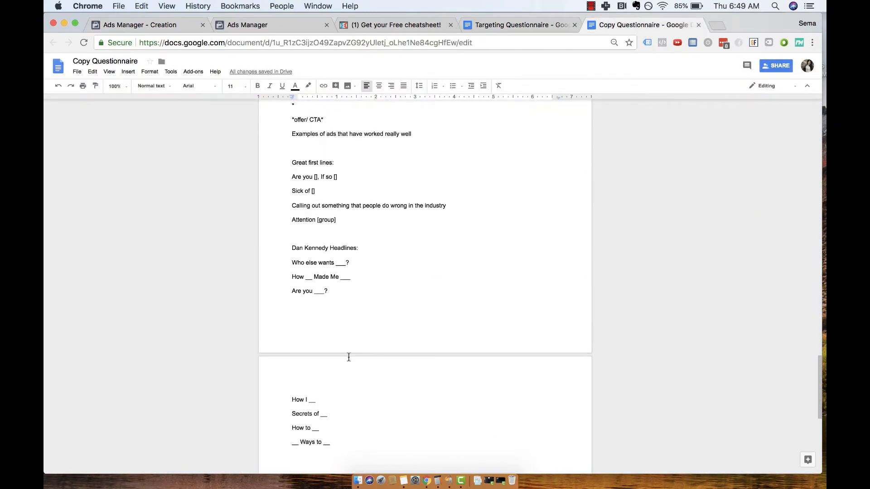
Set the ad headline to the landing page's title, My 3 Step Method to Landing Easy Ad Clients that Pay!, without quotation marks.
left_click(391, 25)
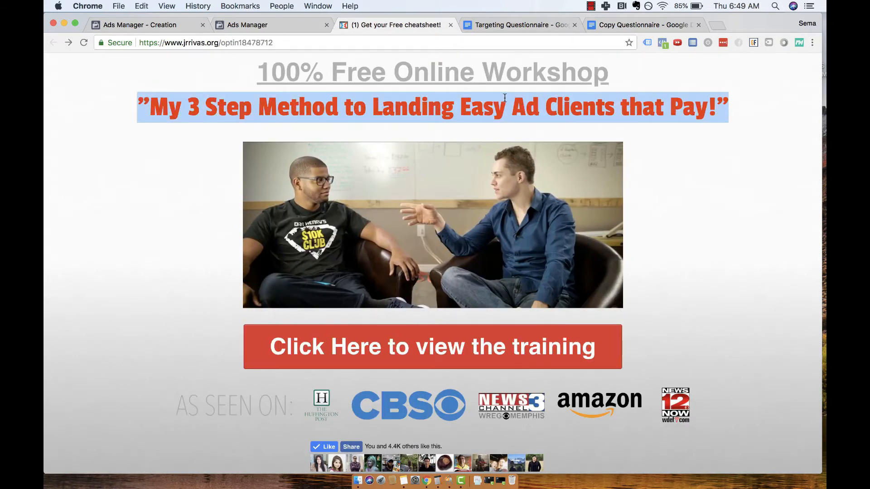
left_click(153, 25)
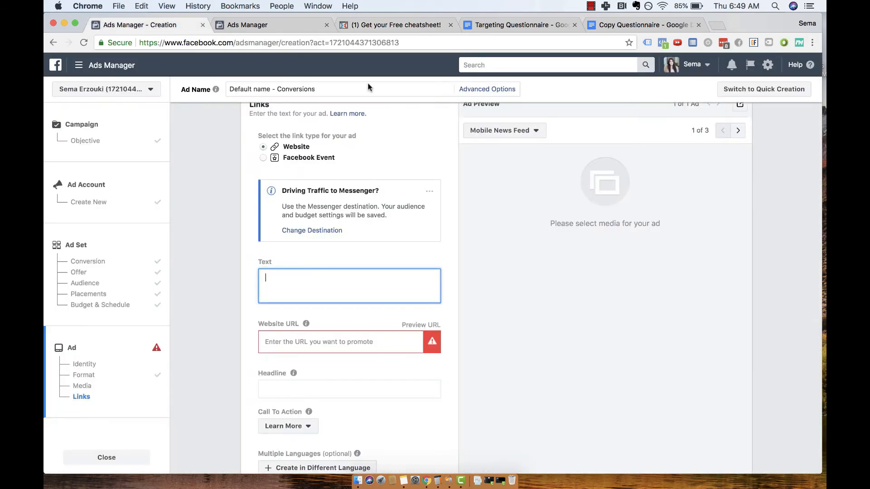
left_click(290, 388)
type("Pay!\"")
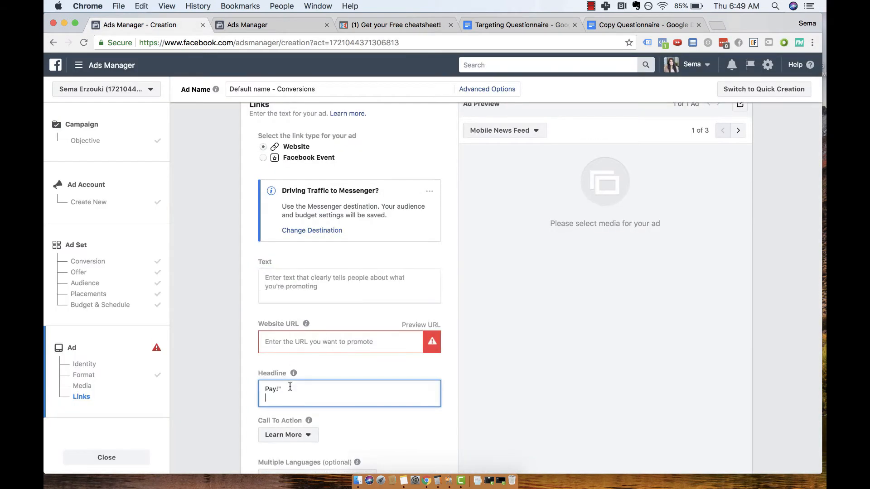
key("BackSpace")
key("BackSpace")
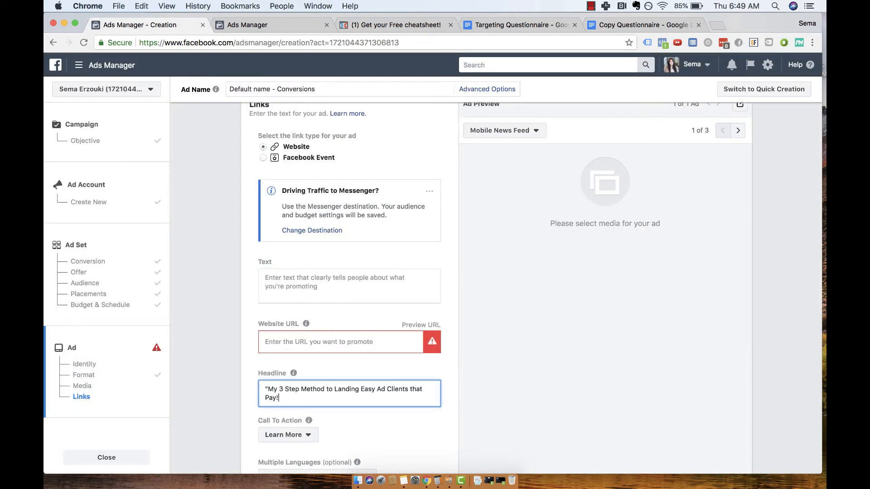
key("BackSpace")
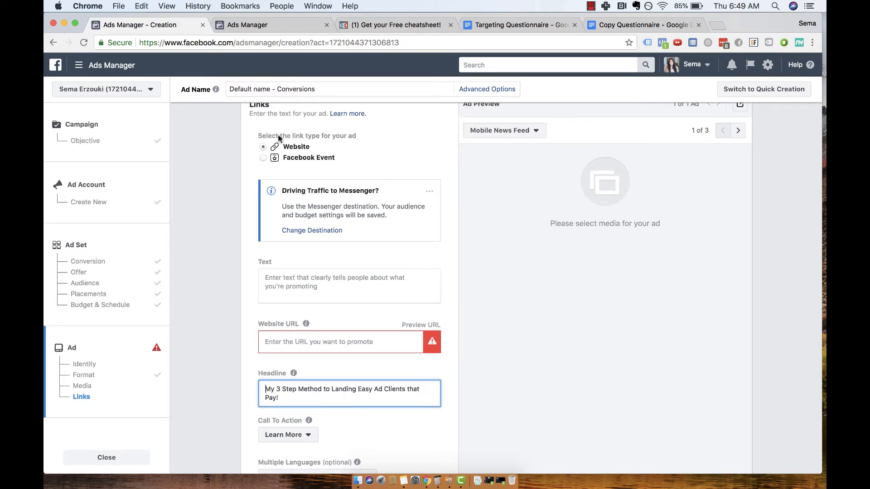
left_click(272, 25)
left_click(386, 29)
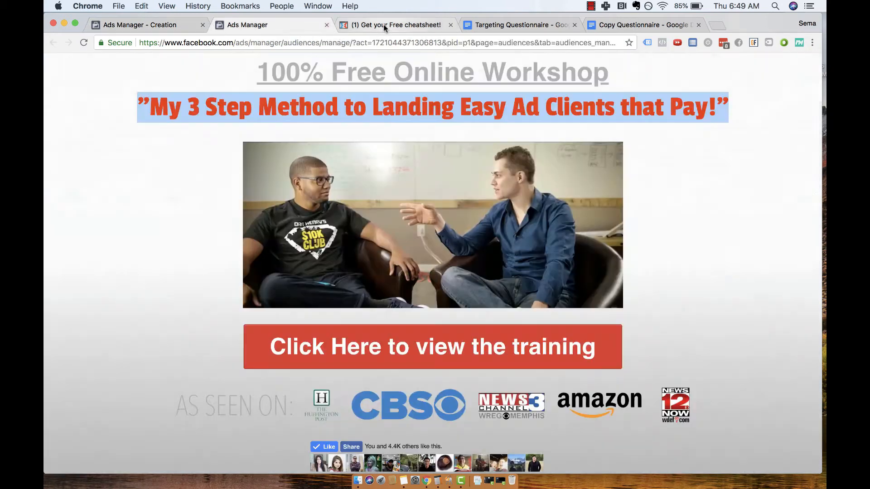
left_click(315, 44)
key("super+c")
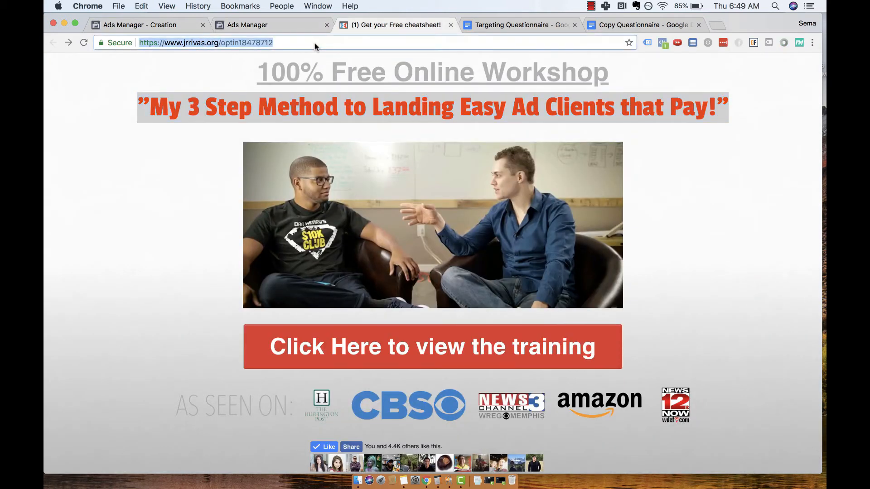
left_click(150, 26)
left_click(281, 340)
key("super+v")
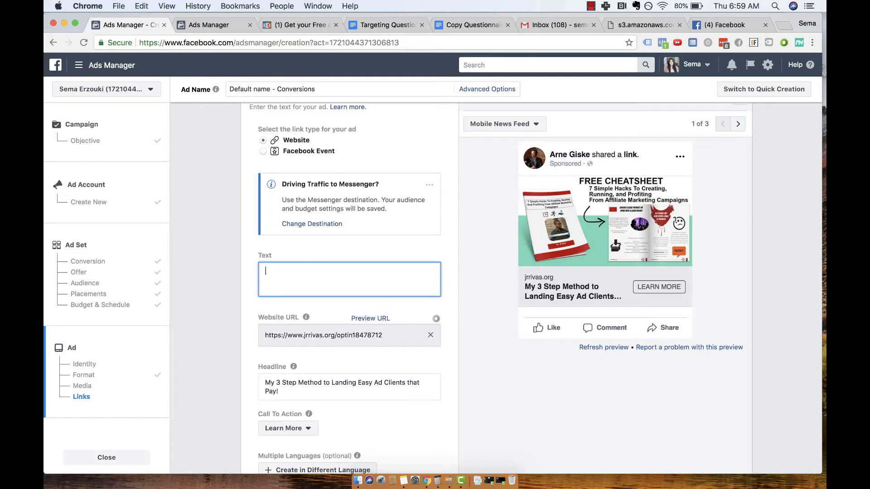
Write the ad text's opening line, "Are you an entrepreneur looking to grow your marketing agency?", correcting the spelling of entrepreneur.
type("e you an entrepeneur?")
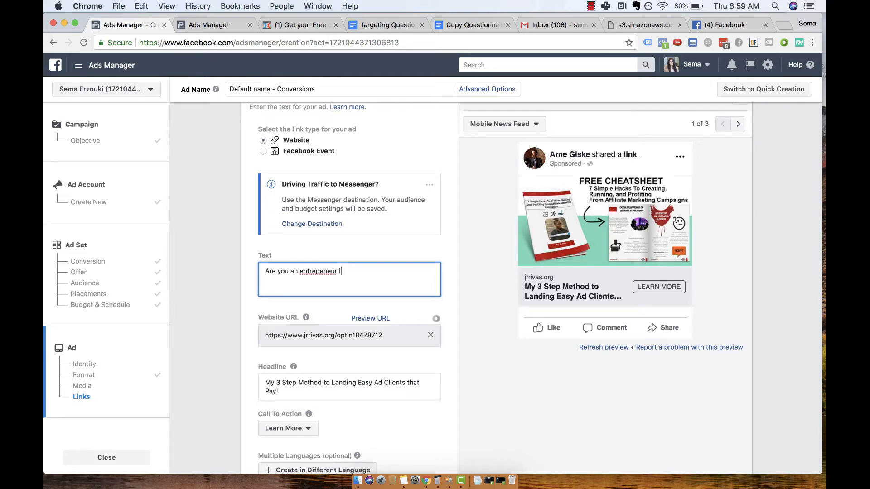
right_click(309, 270)
left_click(343, 271)
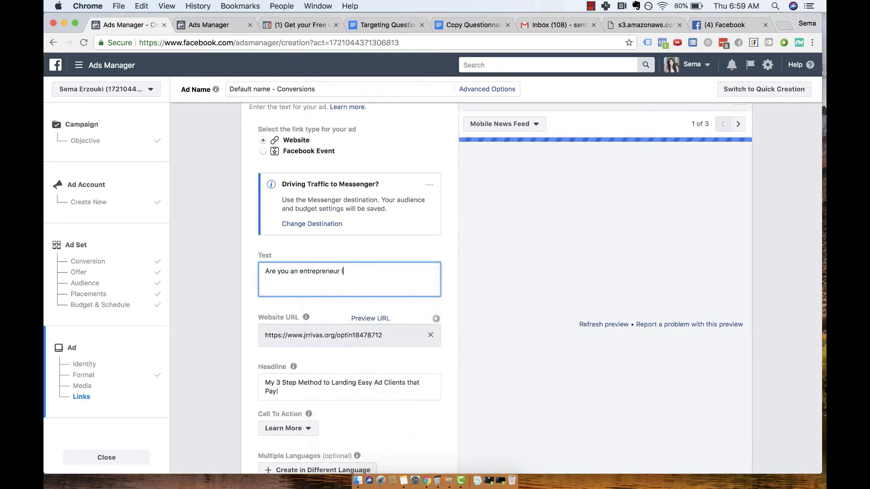
type("looking to g")
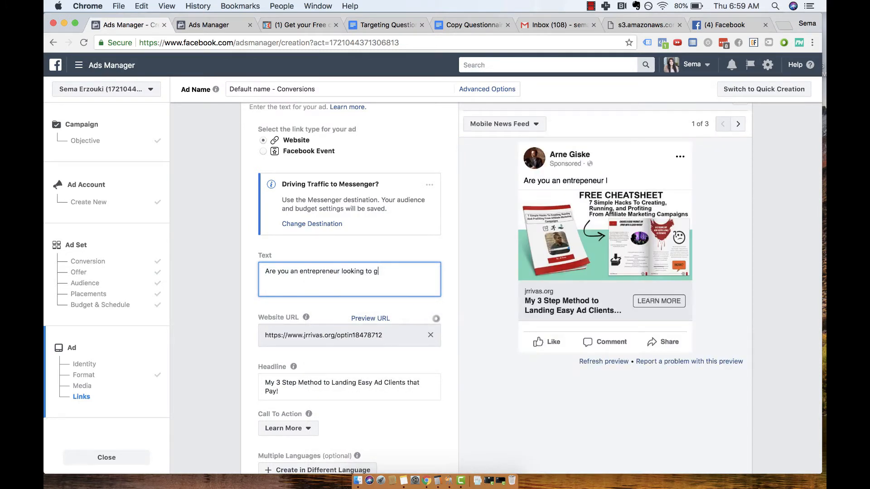
type("row your marketing agency?")
Add an introduction line to the ad text reading "Hi my name is", the advertiser's name and "....", followed by a blank line.
scroll(369, 227, "up", 3)
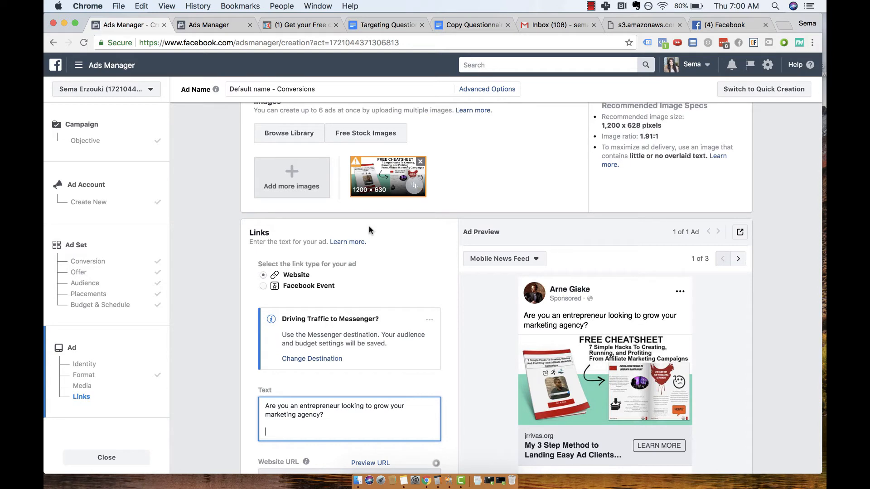
scroll(369, 227, "down", 1)
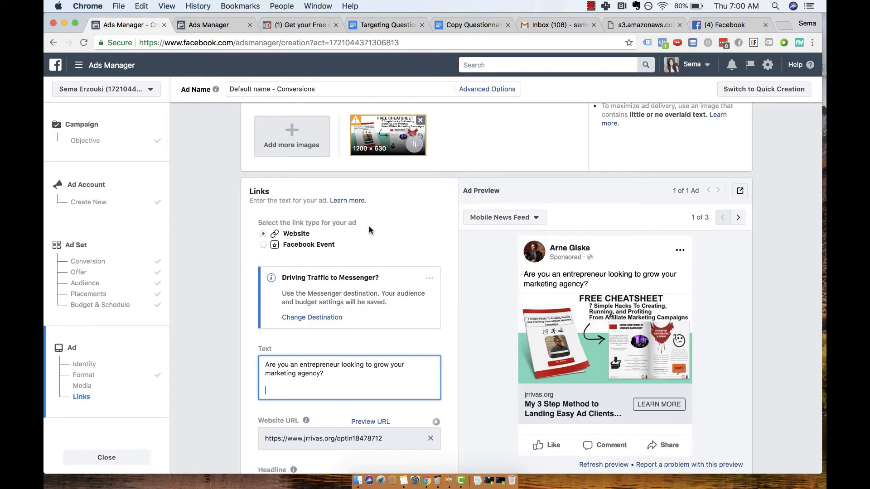
type("Hi I")
key("BackSpace")
type("my name is ")
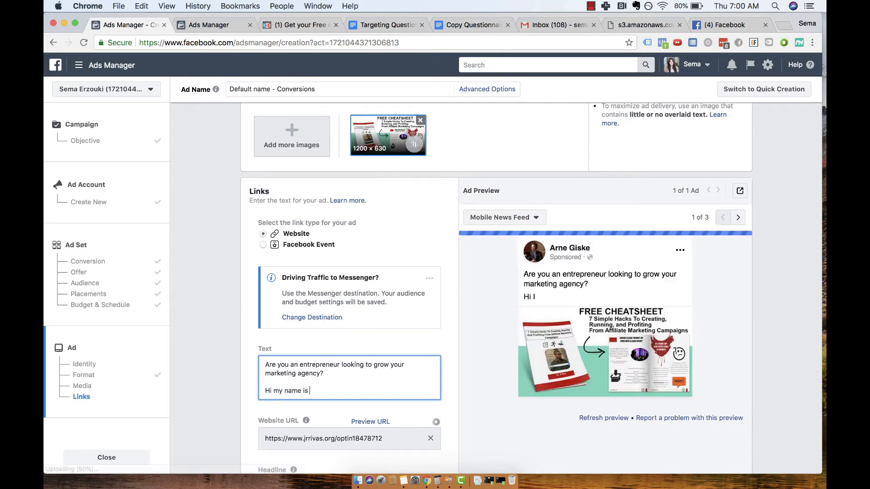
type("J")
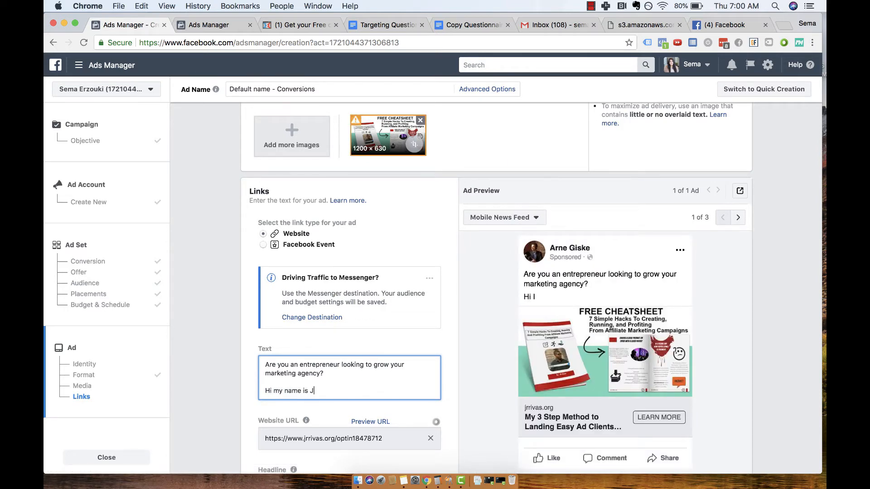
type("R Rivas....")
key("Return")
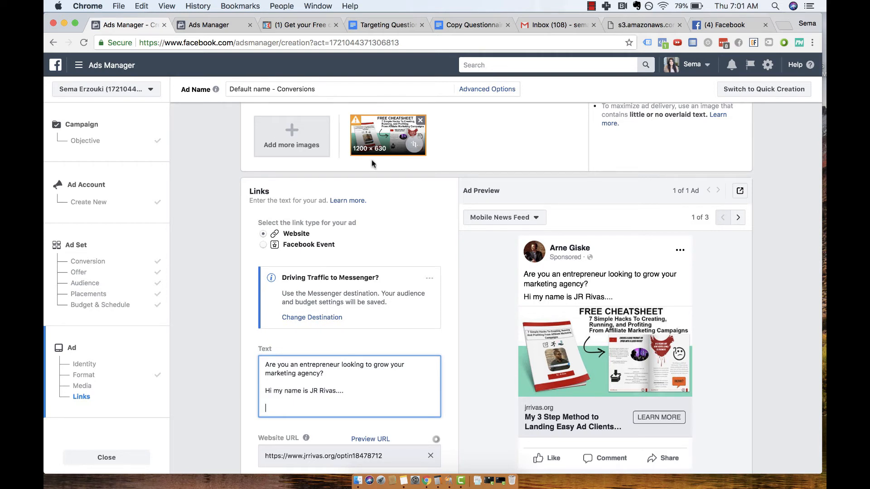
Add to the ad text: "Then, I took this free training that changed it all. I want to invite you guys to check it out....".
type("Then, I took this free training that changed it ")
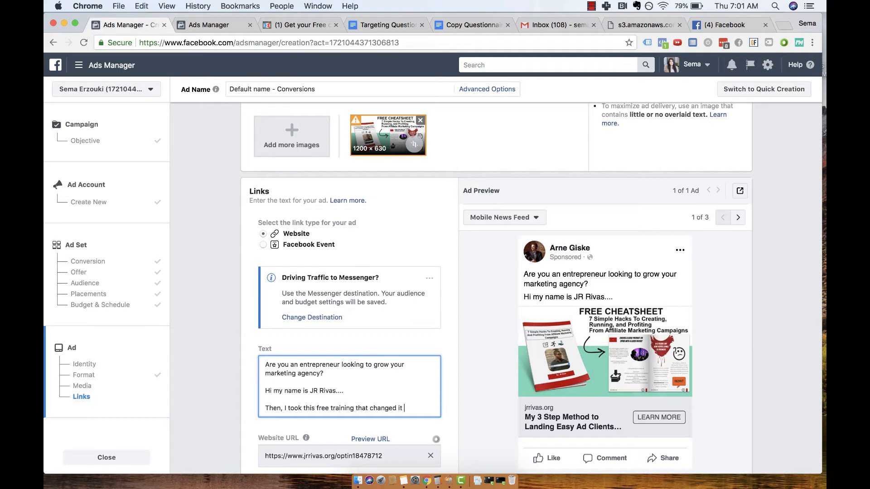
type("all")
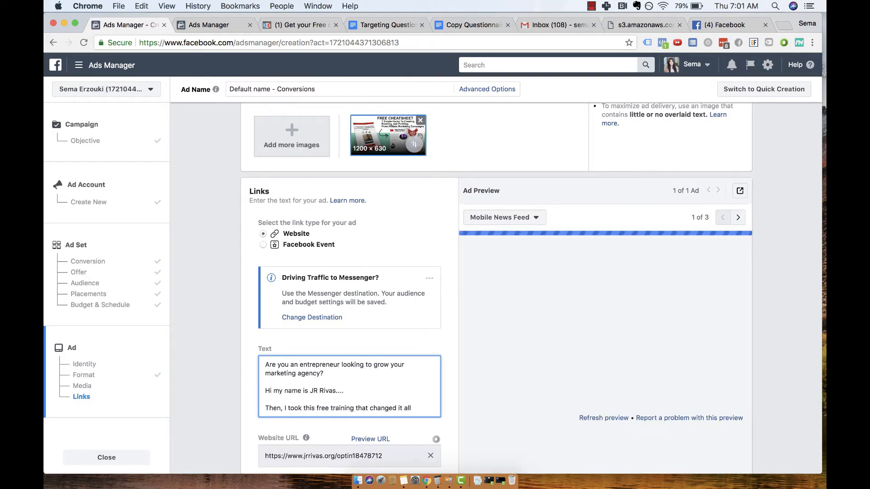
type(". I want to invi")
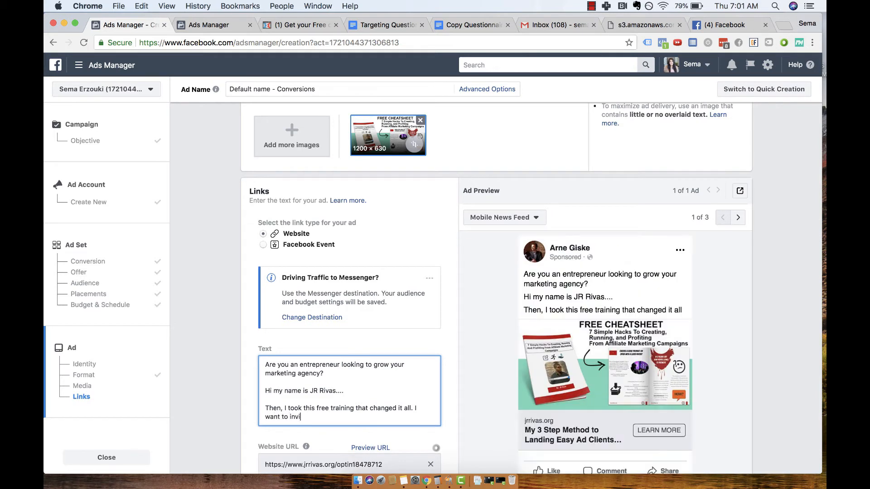
type("te you guys to check")
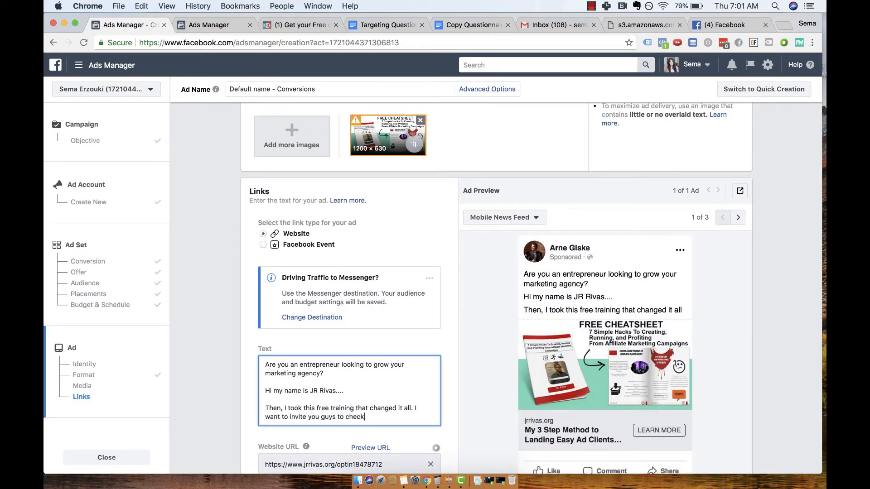
type(" it out....")
Add a ">> LINK" placeholder line below the invitation in the ad text, with blank lines around it.
key("Return")
key("Return")
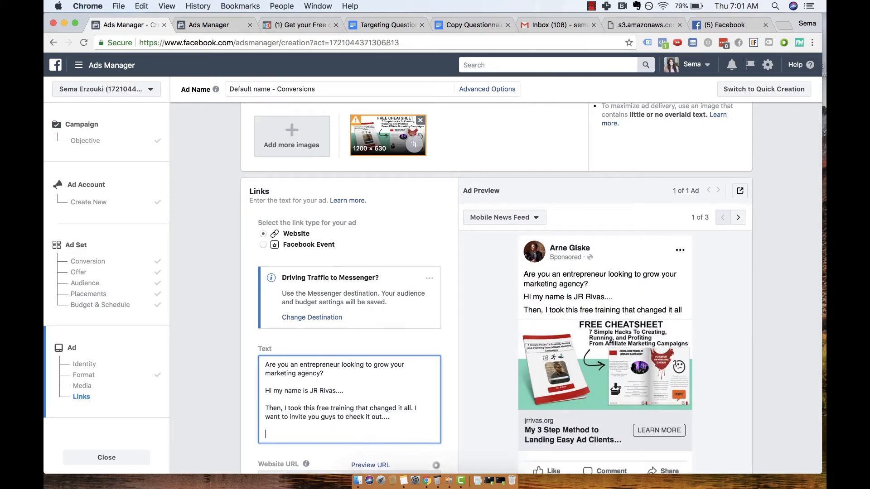
type(">> LINK")
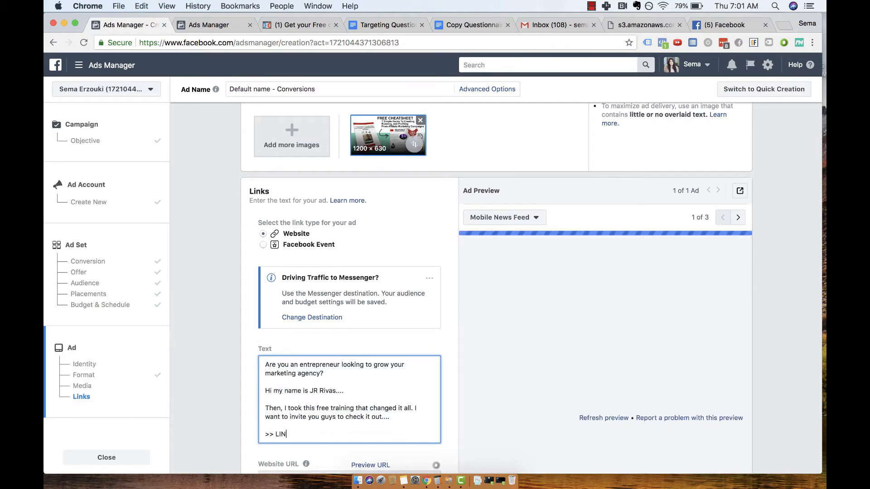
key("Return")
key("Return")
Add the line "In this free training, you're going to learn" to the ad text, followed by three empty ">>" bullet lines.
type("In this fr")
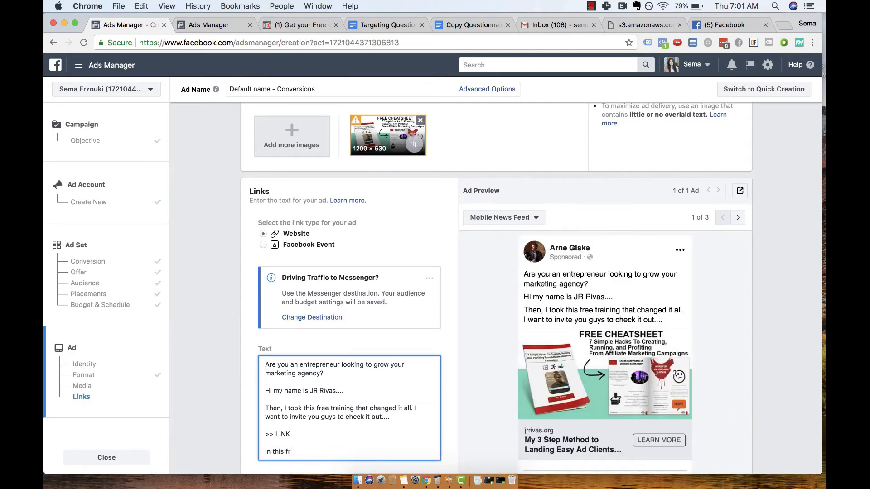
type("ee training, you're going to learn")
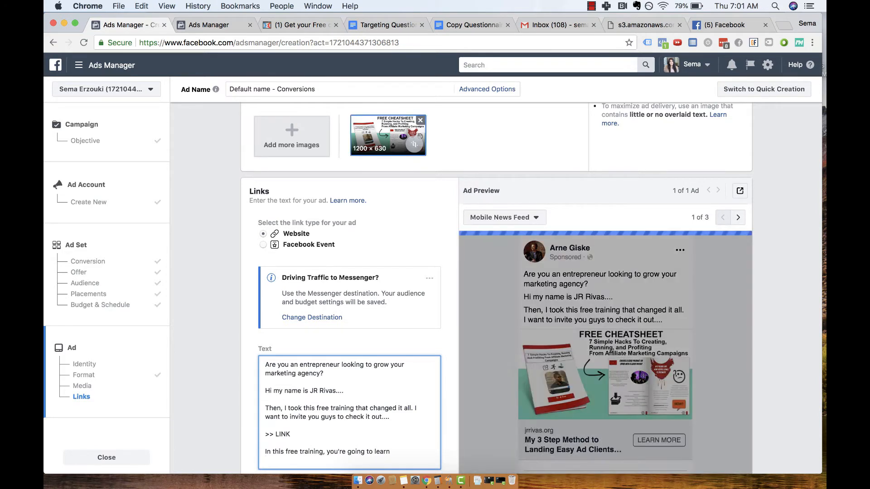
key("Return")
type(">>")
key("Return")
type(">>")
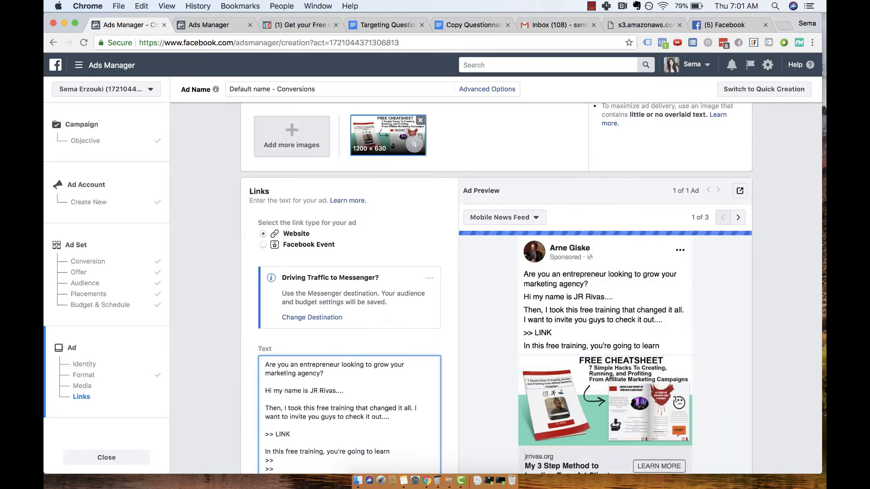
key("Return")
type(">>")
Open the training's webinar page by submitting the prefilled opt-in form on the landing page.
scroll(313, 316, "down", 2)
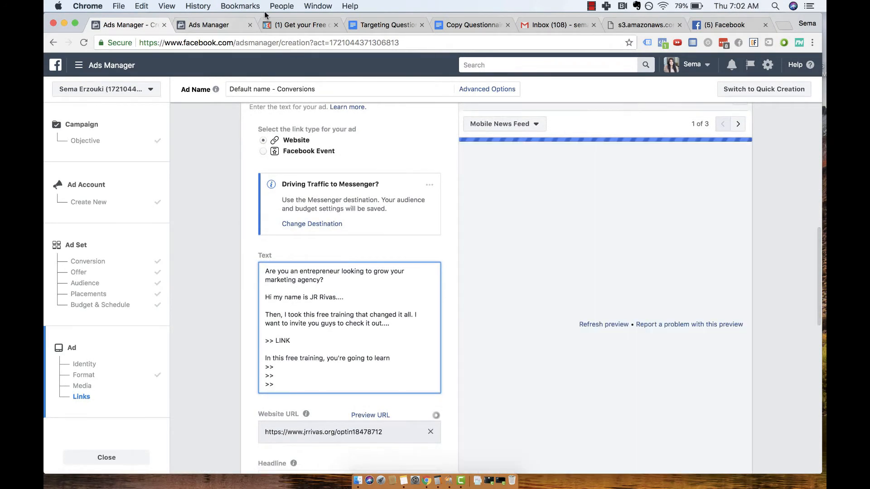
left_click(282, 26)
left_click(461, 231)
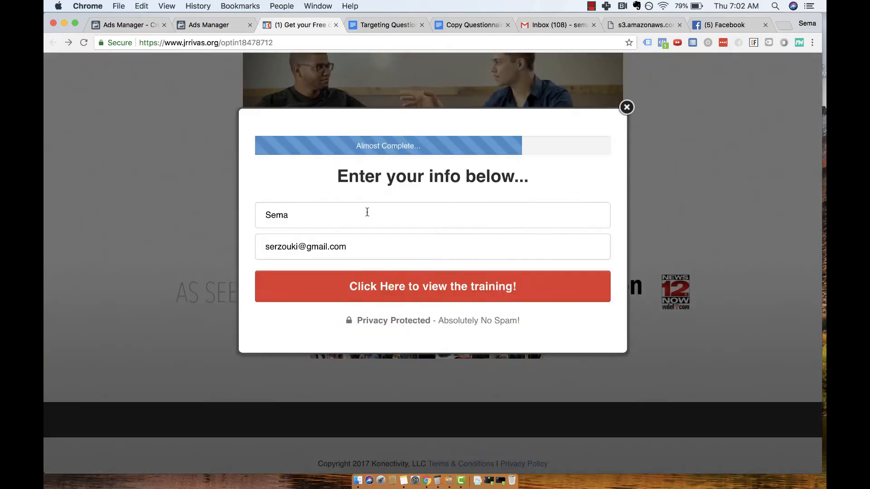
left_click(381, 294)
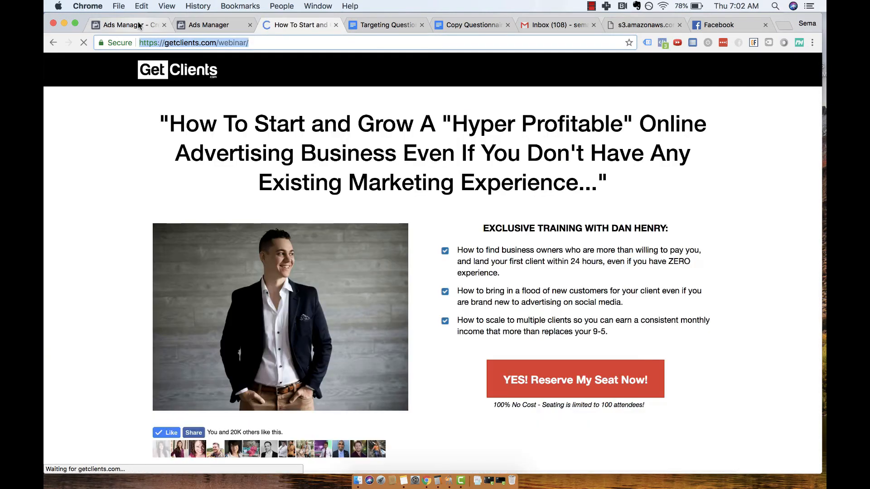
Copy the webinar page's first benefit, about finding business owners willing to pay, into the ad text's first ">>" bullet.
left_click_drag(519, 274, 458, 254)
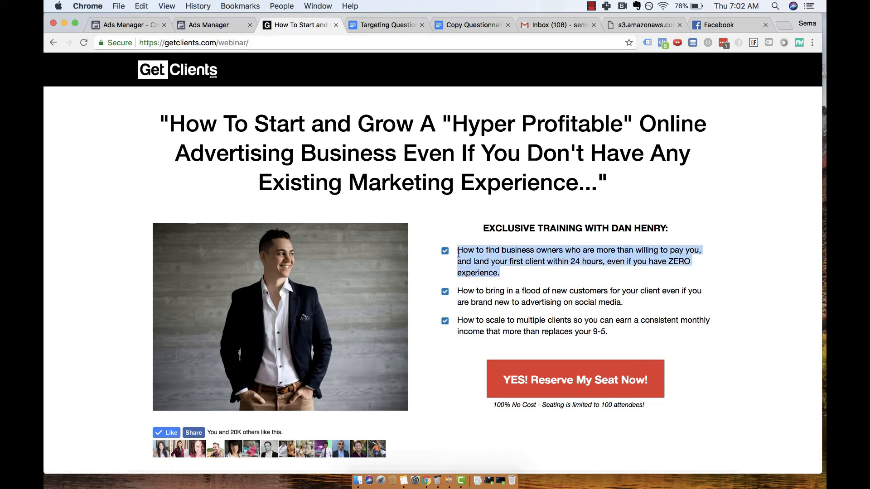
key("super+c")
key("super+c")
left_click(128, 28)
key("super+v")
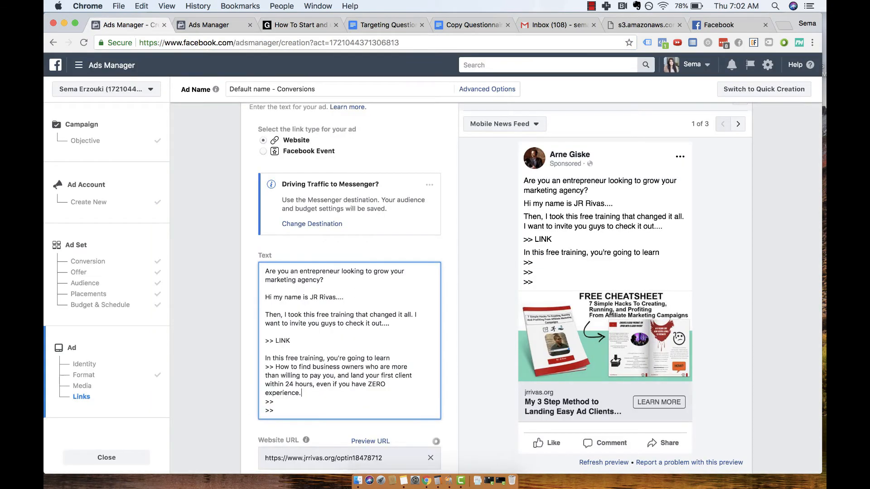
Copy the second benefit, about bringing in a flood of new customers, into the second ">>" bullet, with a space before it.
left_click(231, 26)
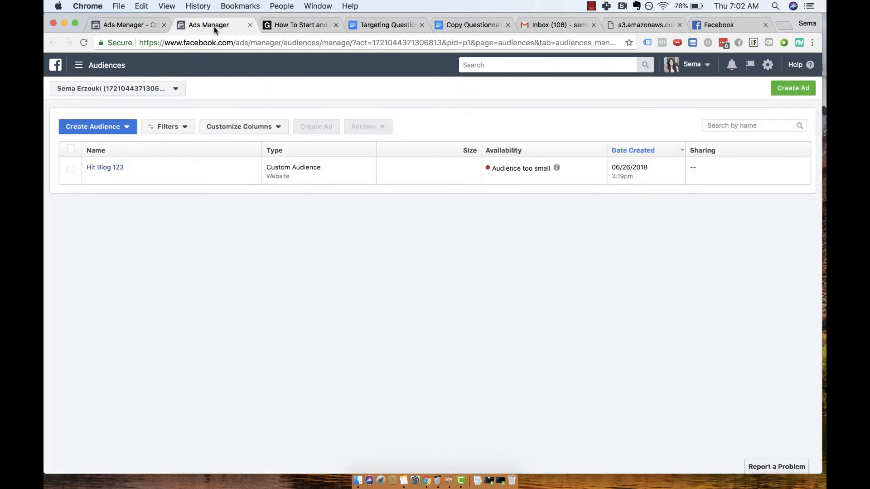
left_click(290, 26)
left_click(629, 307)
left_click_drag(629, 307, 440, 294)
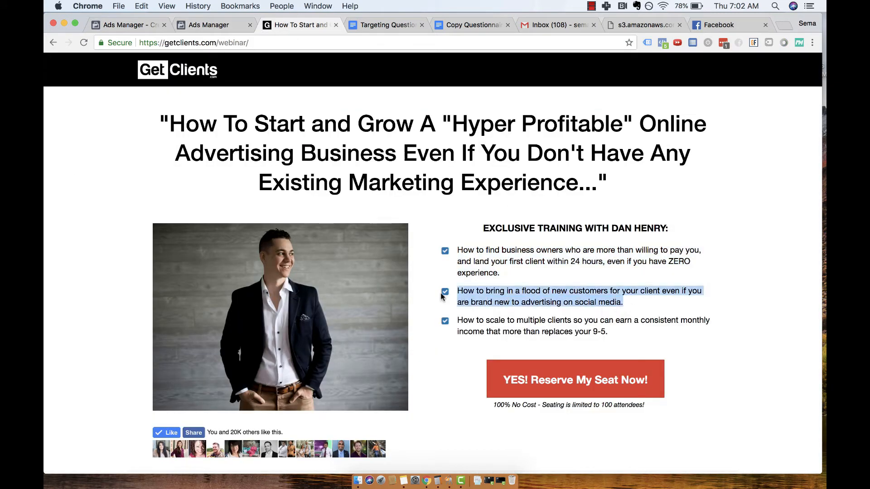
key("super+c")
left_click(129, 25)
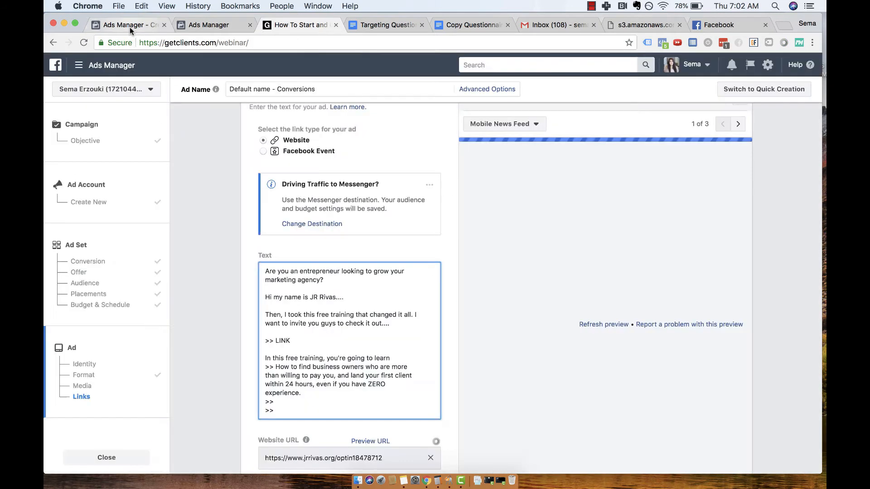
left_click(308, 402)
key("super+v")
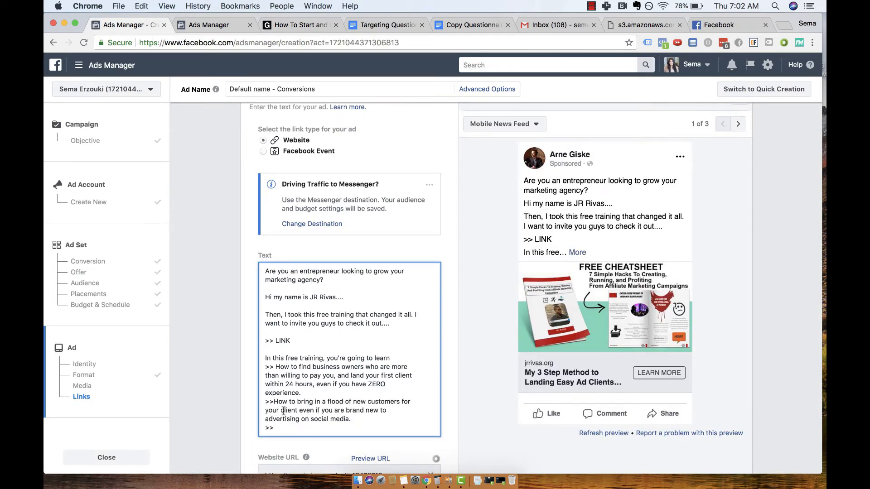
left_click(274, 402)
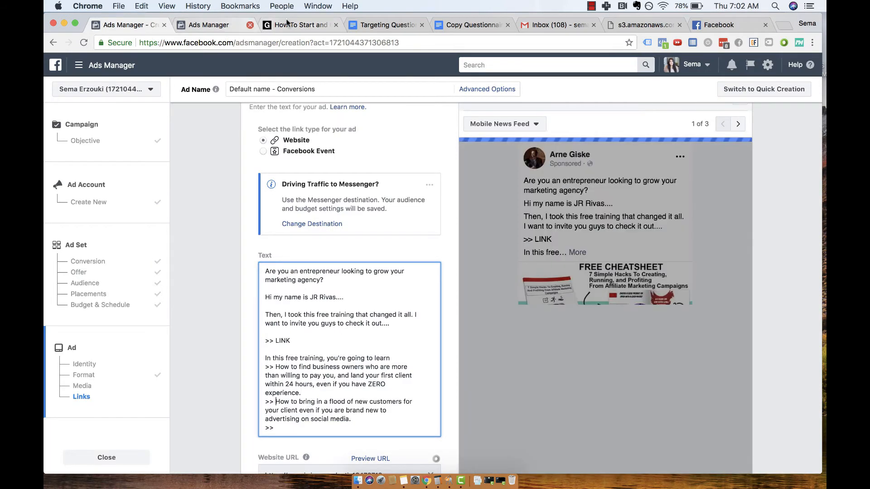
Copy the webinar page's third benefit, about scaling to multiple clients, into the ad text's last ">>" bullet.
left_click(389, 24)
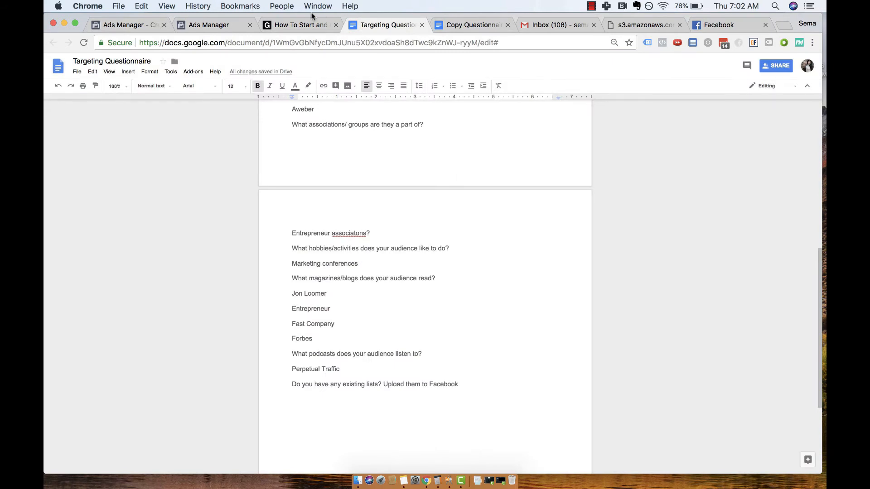
left_click(308, 25)
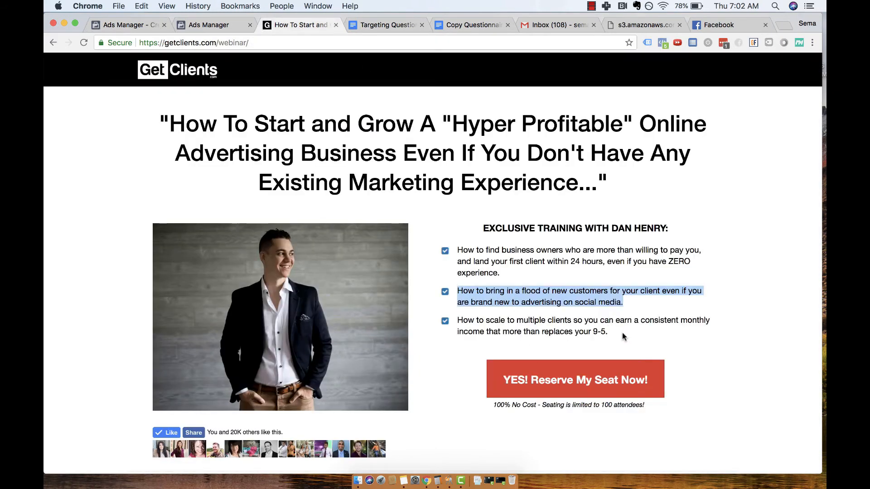
left_click_drag(623, 336, 463, 324)
key("super+c")
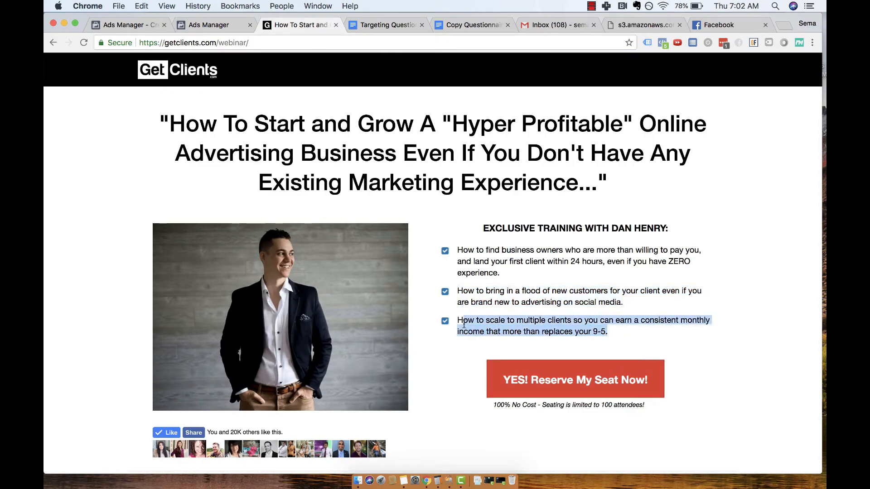
left_click(135, 26)
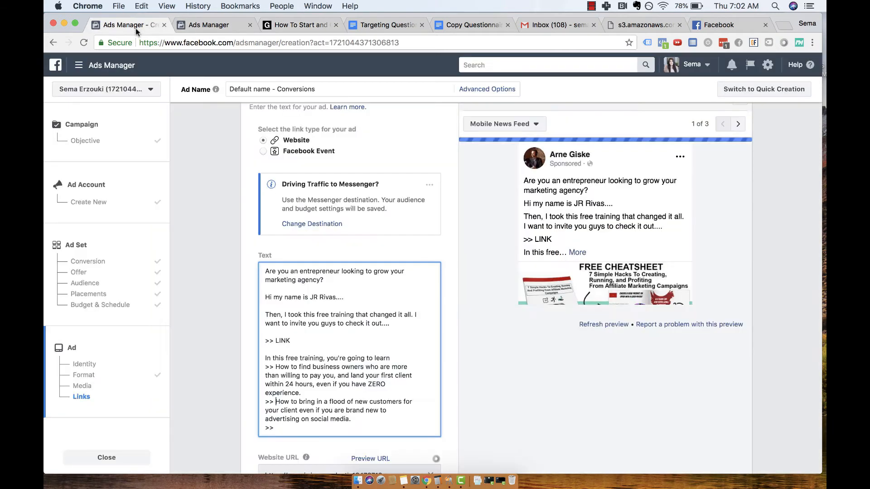
key("super+v")
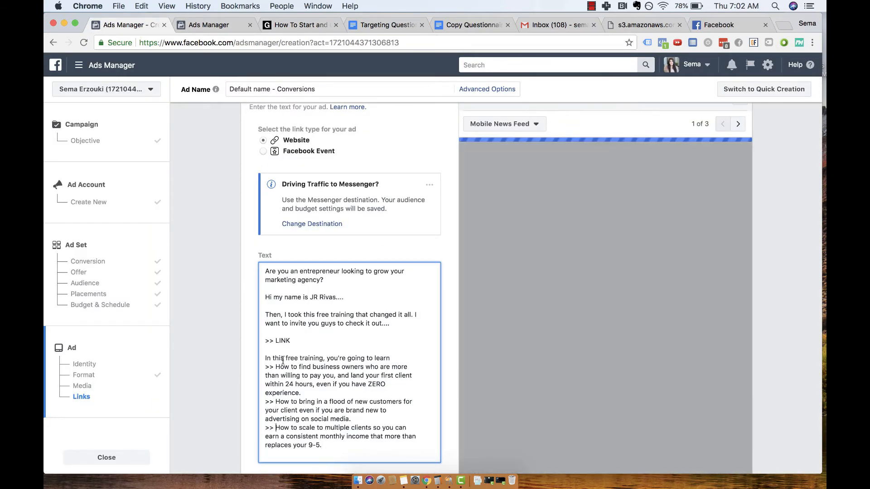
End the ad text with the closing lines "Register for this free training by clicking here:" and "LINK".
left_click_drag(339, 278, 263, 265)
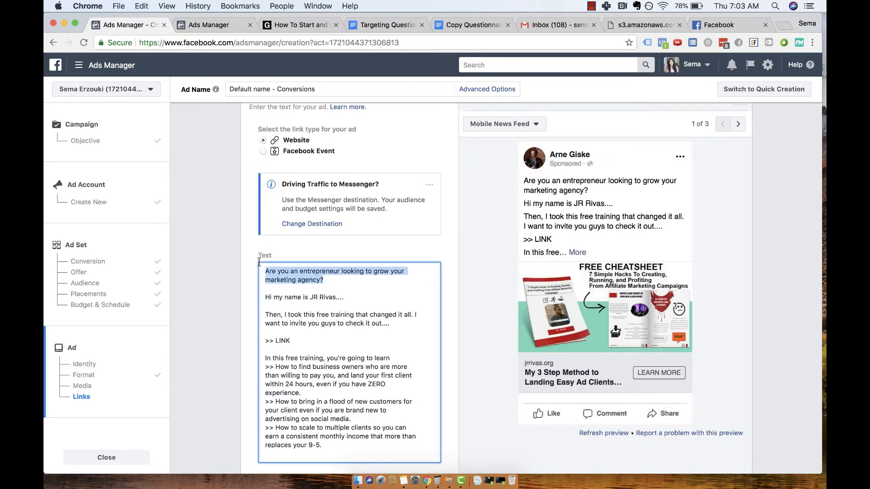
triple_click(303, 296)
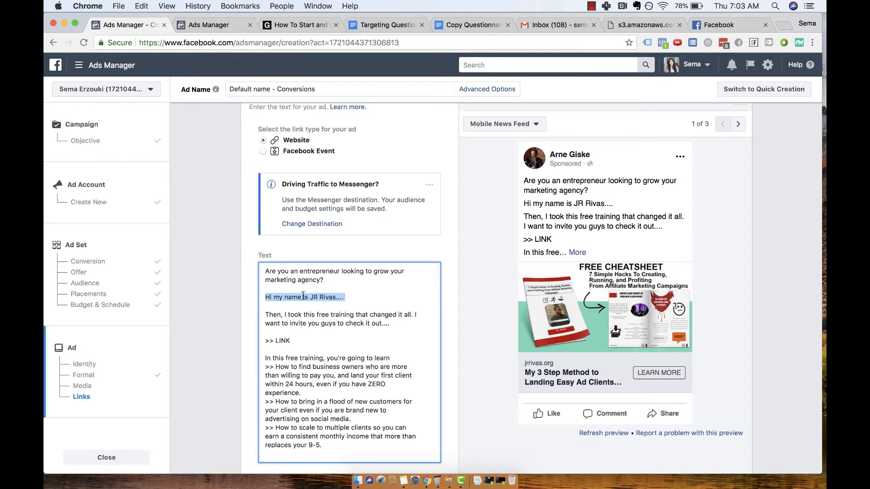
triple_click(325, 314)
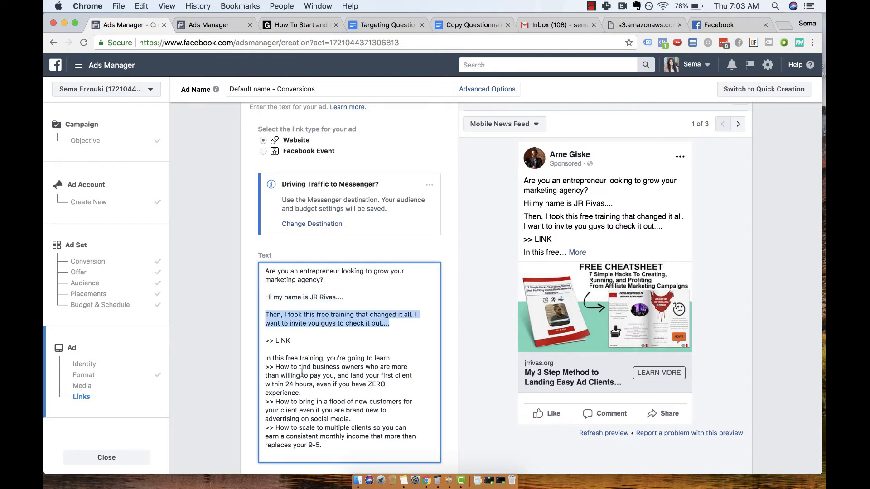
scroll(314, 358, "down", 1)
left_click(326, 421)
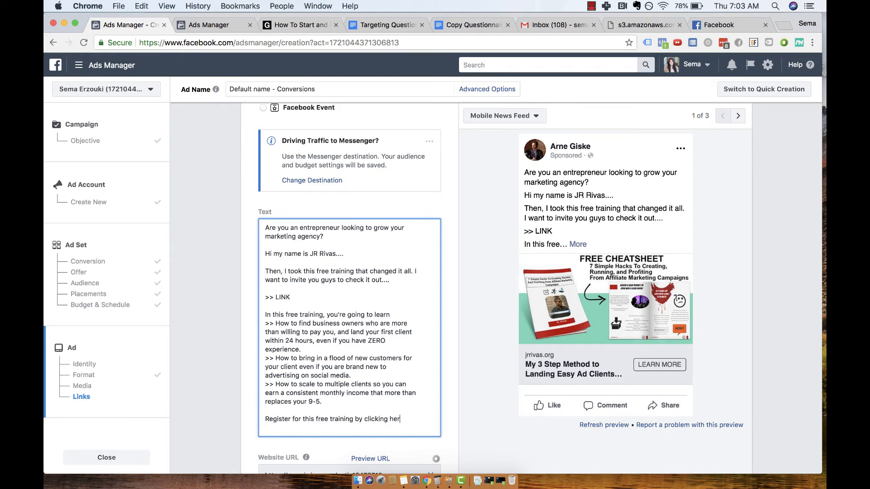
type("INK")
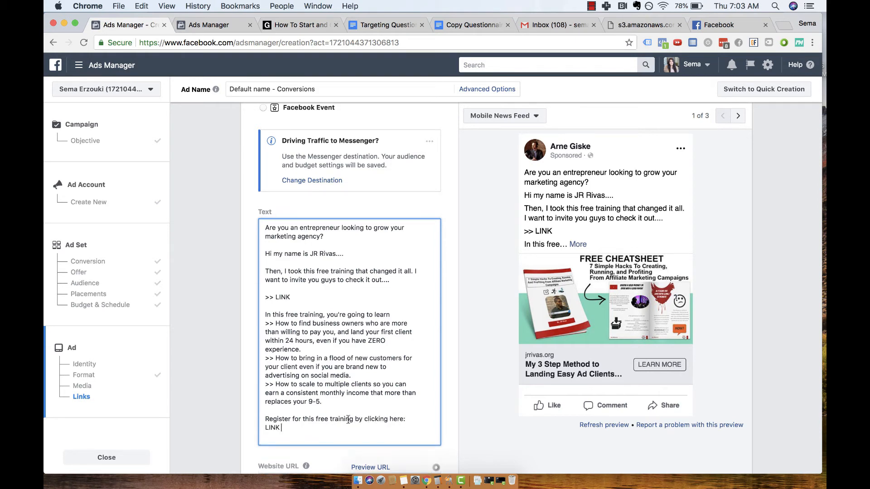
Review the ad's image, text, website URL, headline, call to action, conversion tracking and preview.
scroll(348, 419, "down", 6)
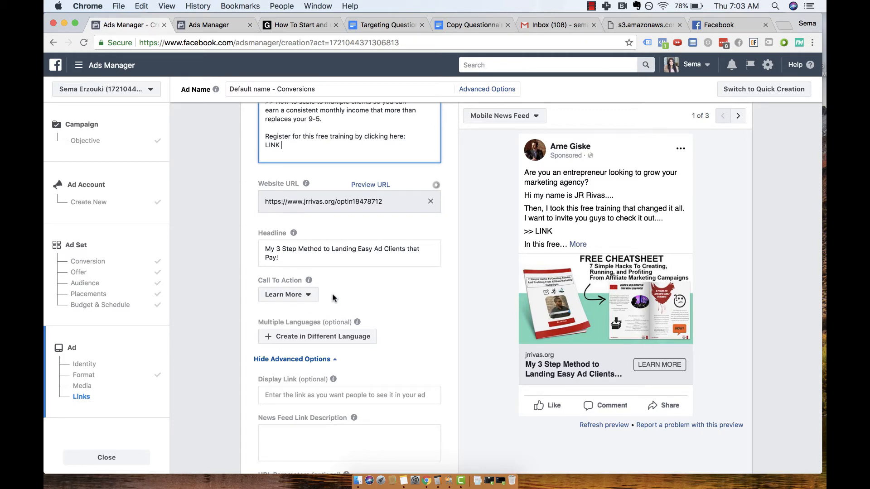
scroll(332, 298, "up", 10)
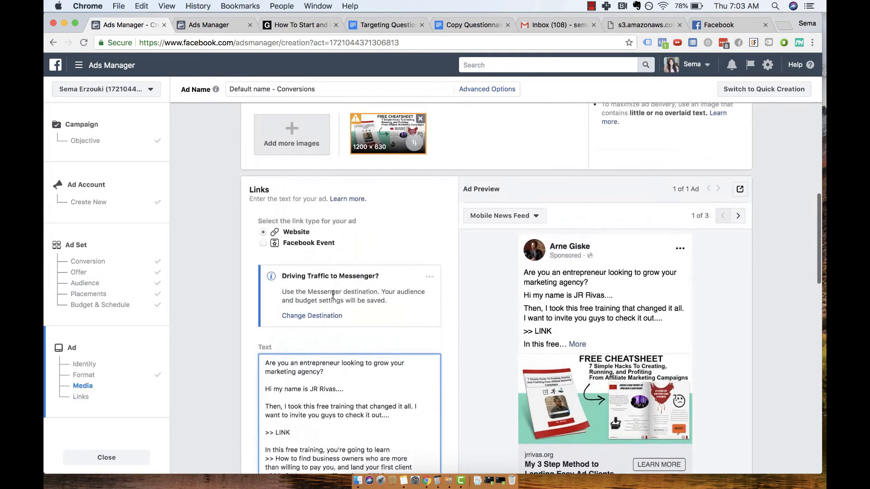
scroll(422, 113, "up", 3)
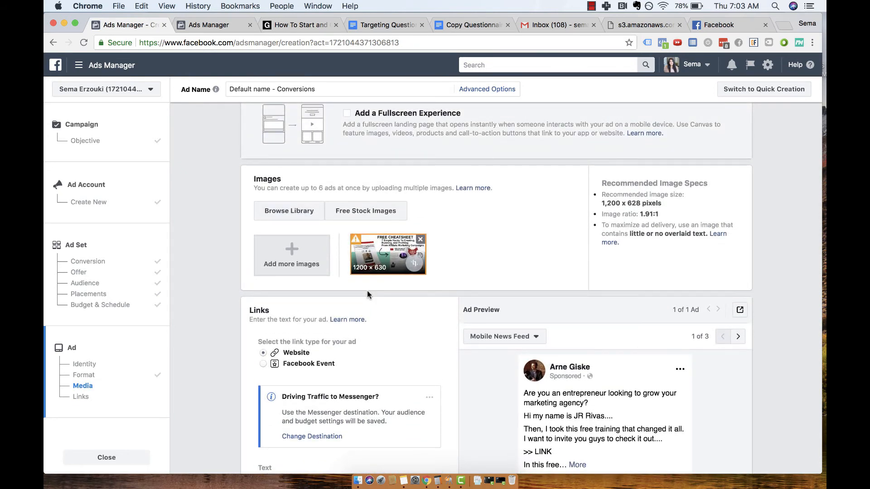
scroll(367, 294, "down", 4)
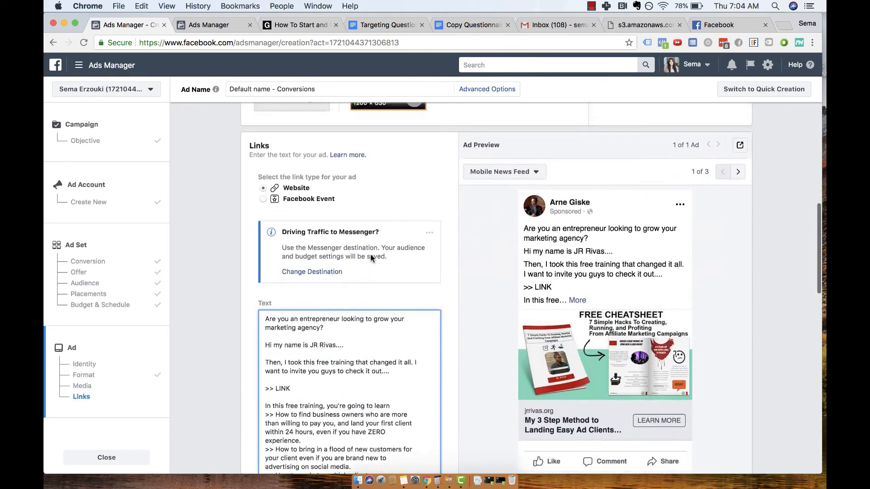
scroll(370, 257, "up", 2)
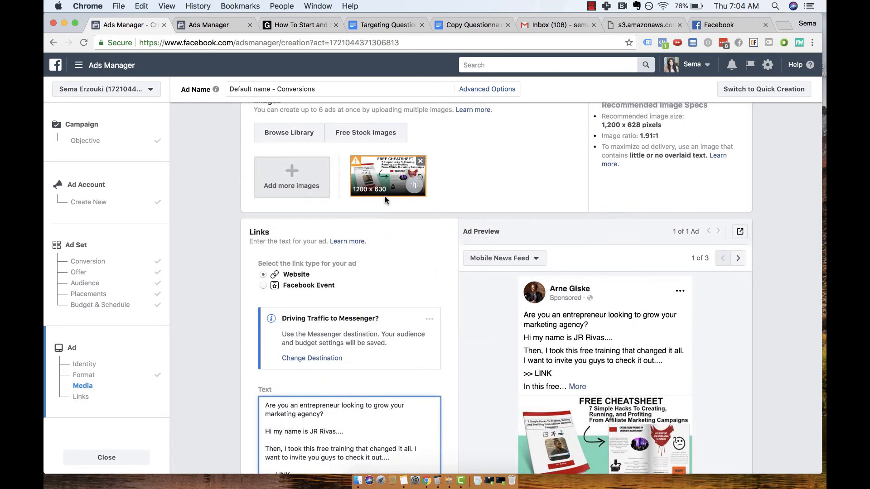
scroll(385, 200, "down", 4)
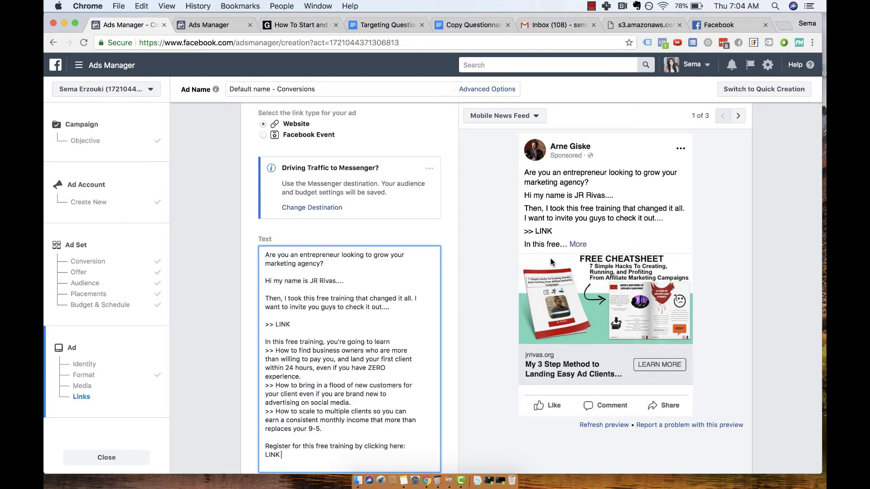
scroll(439, 314, "down", 3)
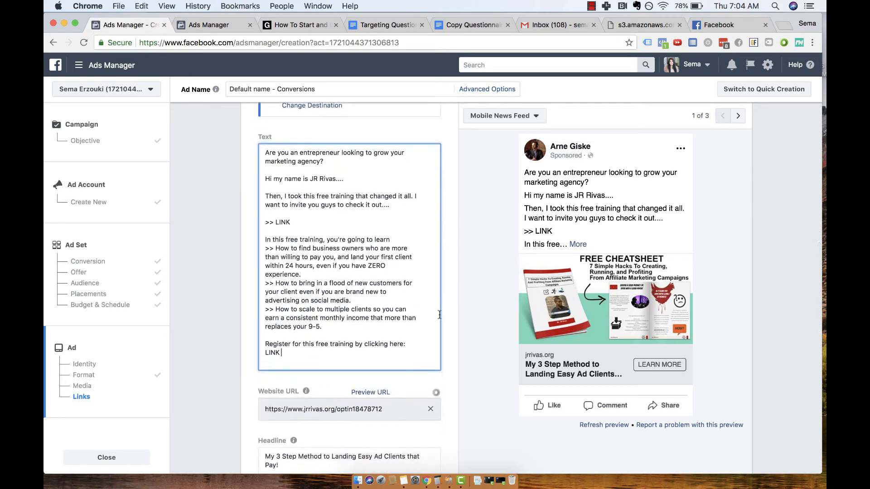
scroll(439, 314, "down", 15)
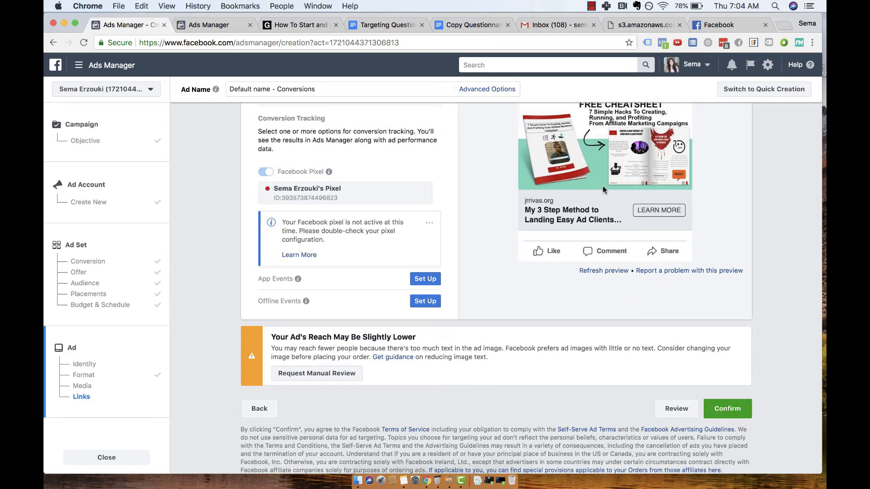
scroll(629, 120, "up", 2)
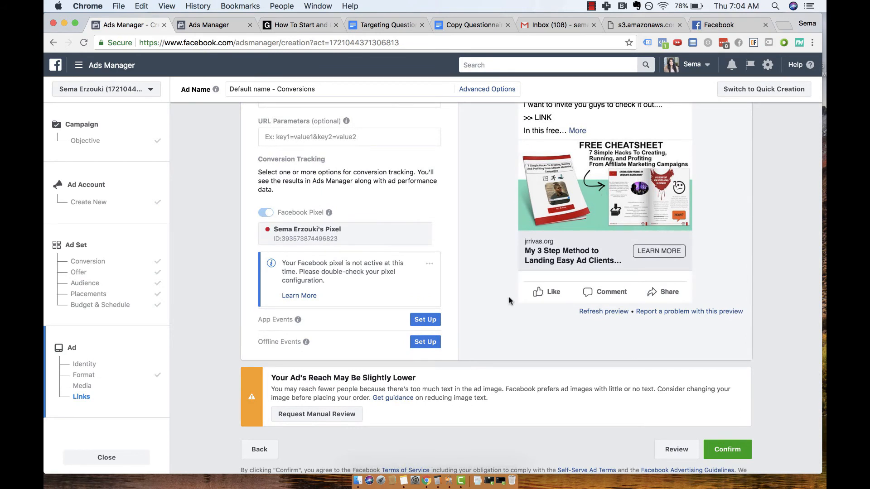
Try to confirm the ad, cancel adding a payment method, and close the creation form with the campaign saved to draft.
left_click(738, 453)
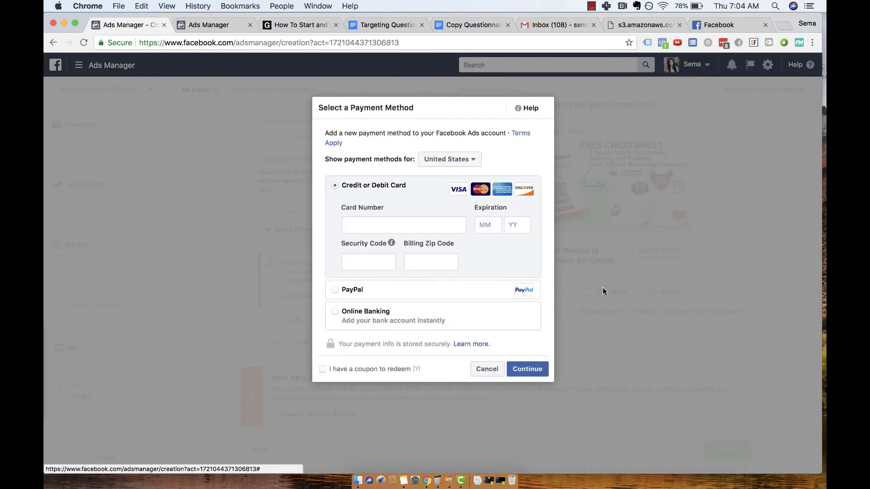
left_click(476, 374)
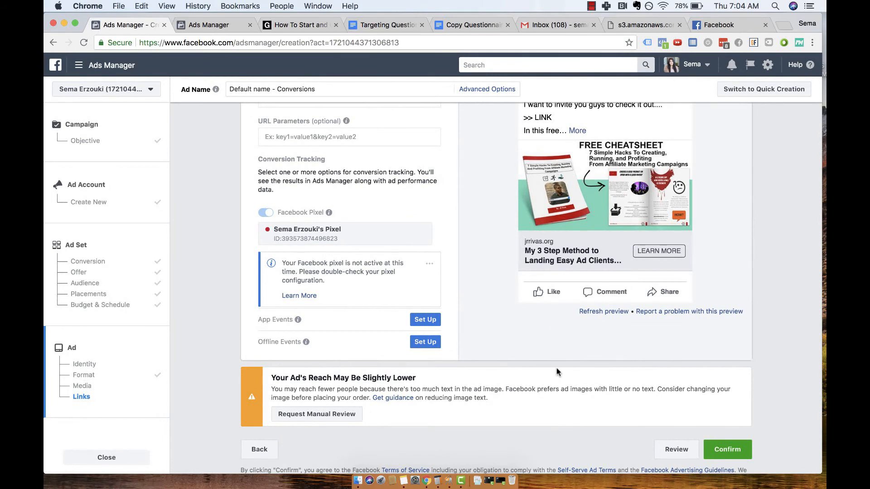
left_click(129, 458)
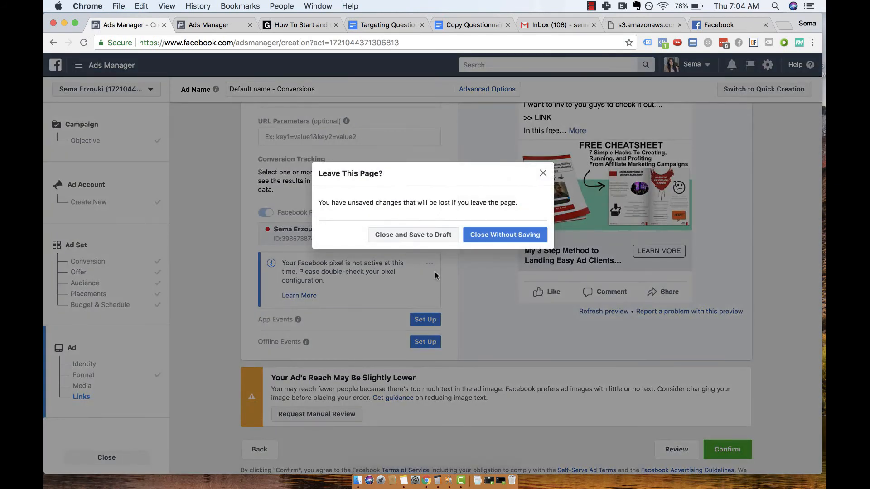
left_click(442, 235)
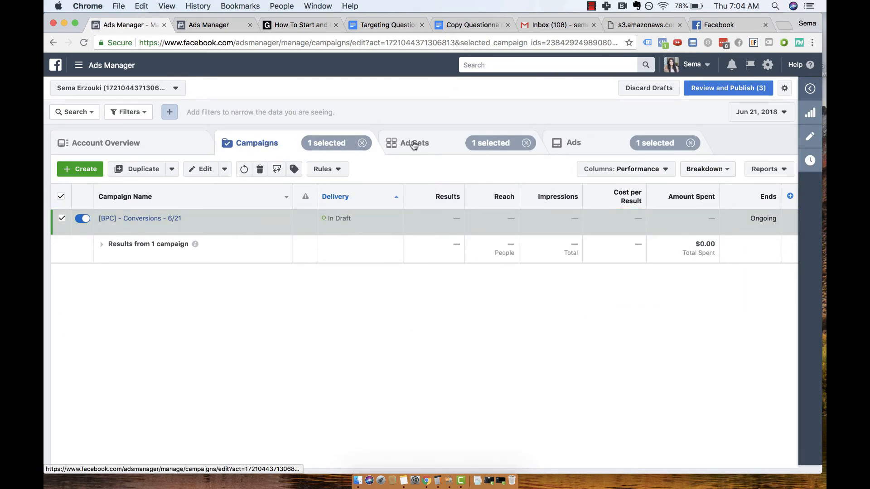
Rename the campaign's ad set as "Amy Porterfield - 18-65 - US" after its interest, age range and country, and close its editor.
left_click(429, 155)
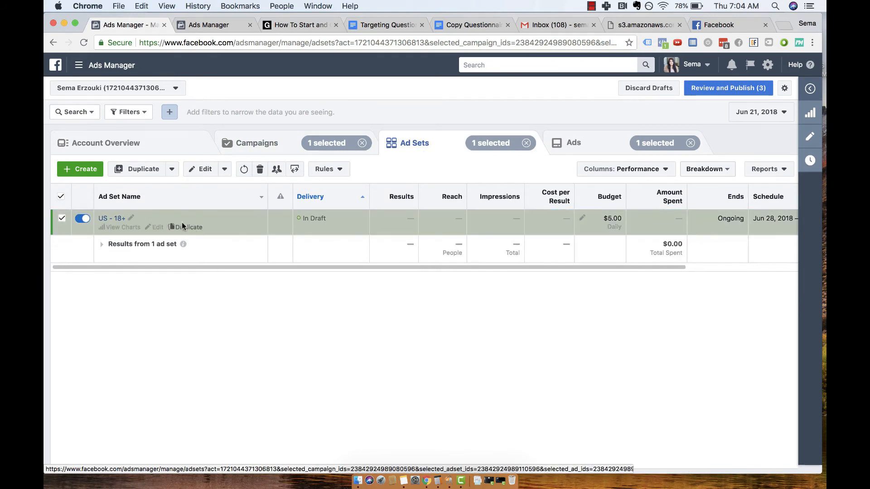
left_click(201, 169)
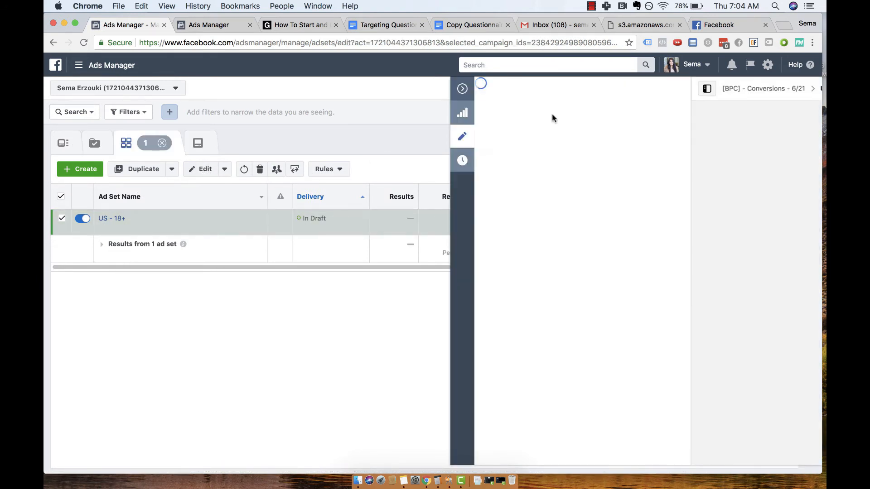
triple_click(449, 118)
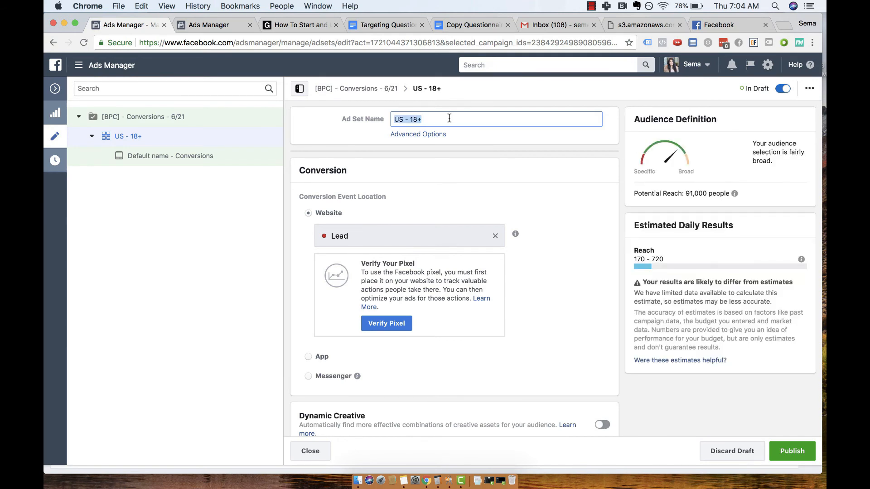
type("18-65 -")
scroll(485, 308, "down", 15)
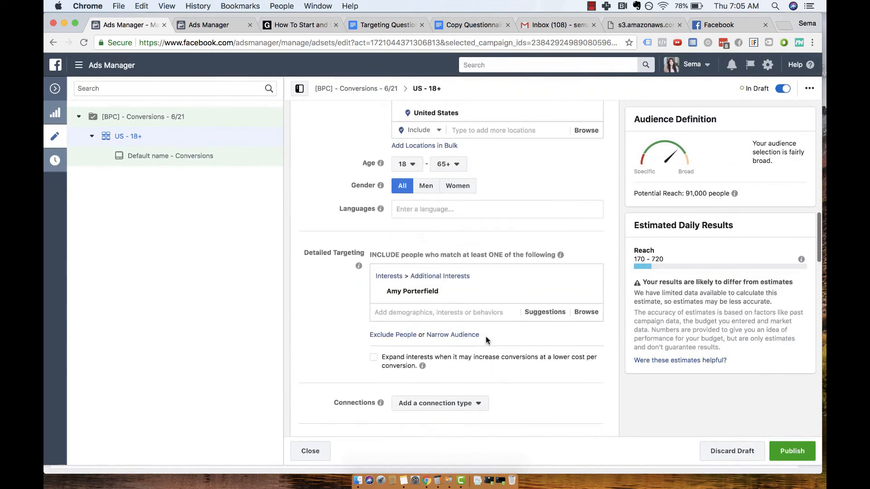
scroll(486, 340, "up", 15)
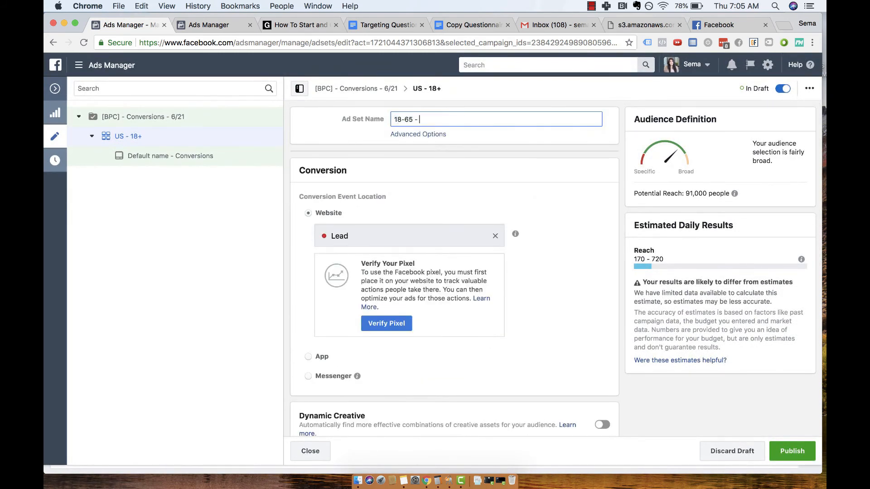
type("Amy Porterfield -")
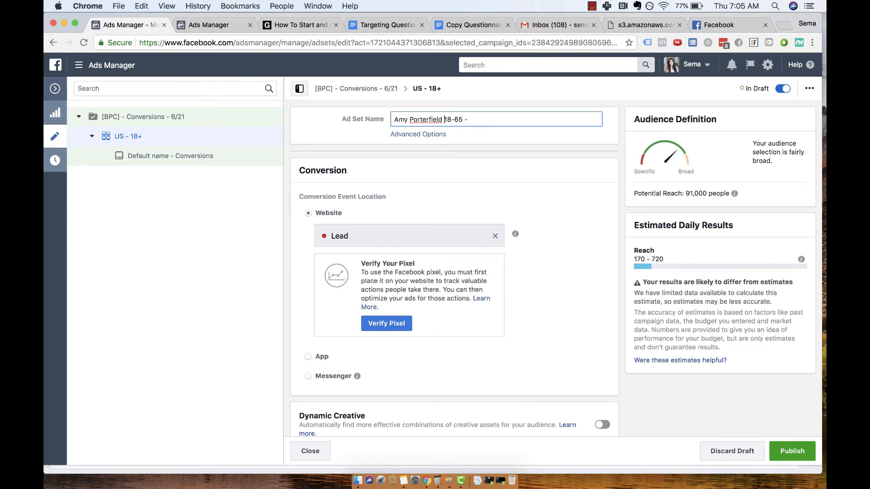
key("super+Right")
type("US")
left_click(685, 241)
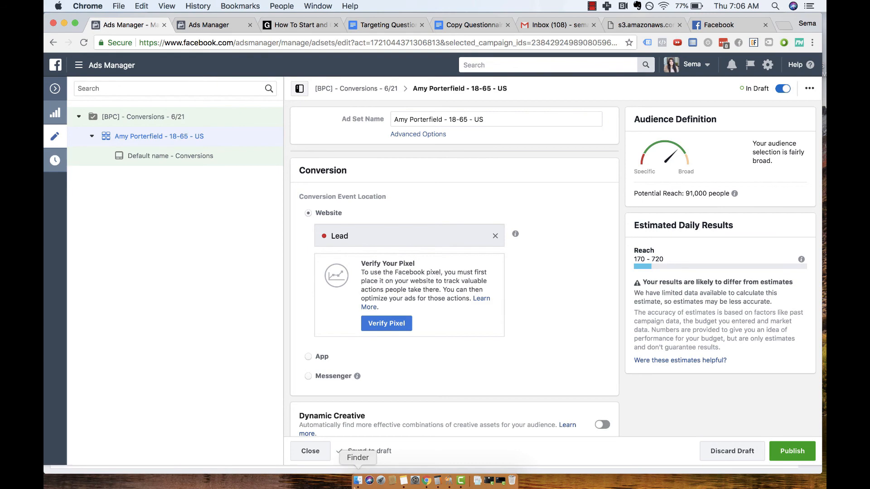
left_click(310, 452)
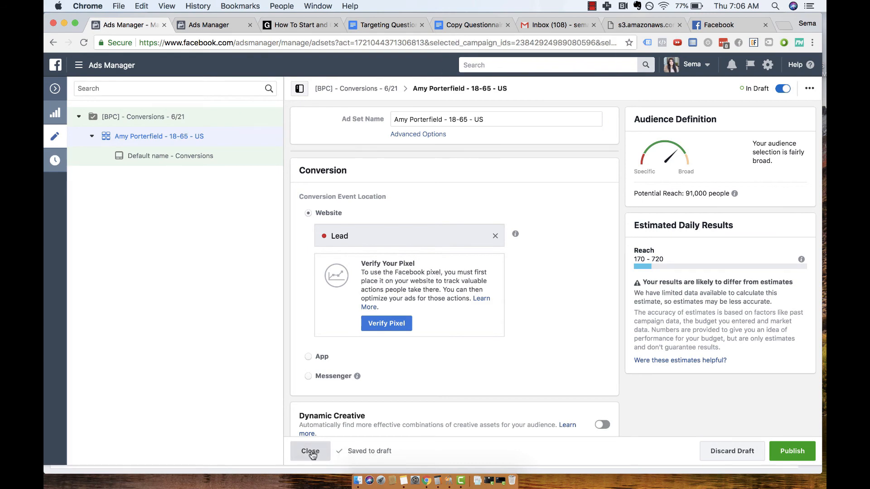
Duplicate the ad set once into its original campaign and replace the copy's Amy Porterfield interest with Jon Loomer.
left_click(122, 170)
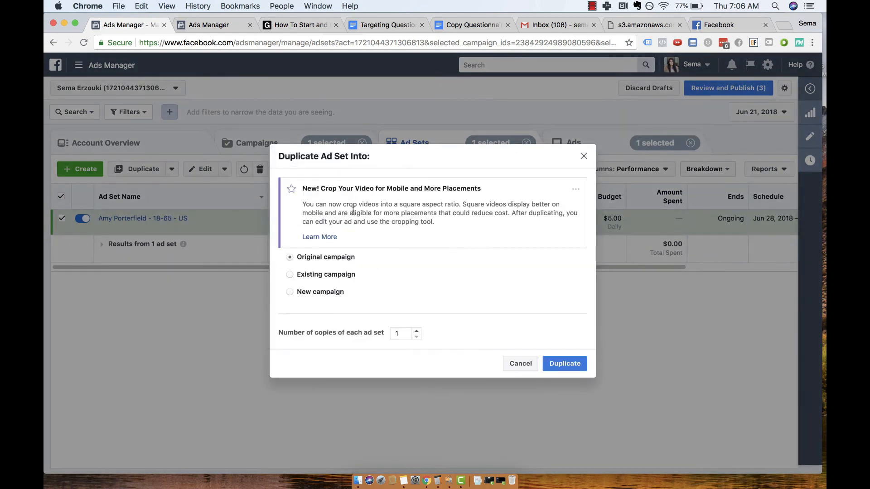
left_click(565, 367)
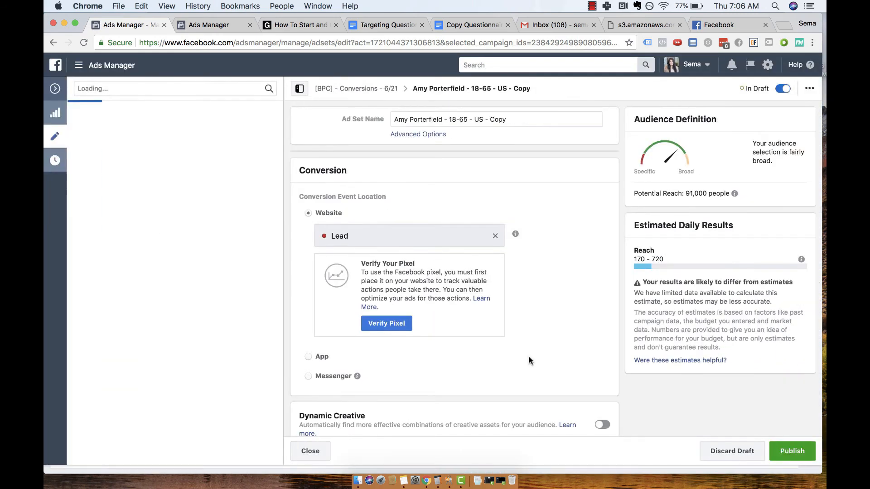
scroll(451, 420, "down", 6)
scroll(451, 420, "down", 10)
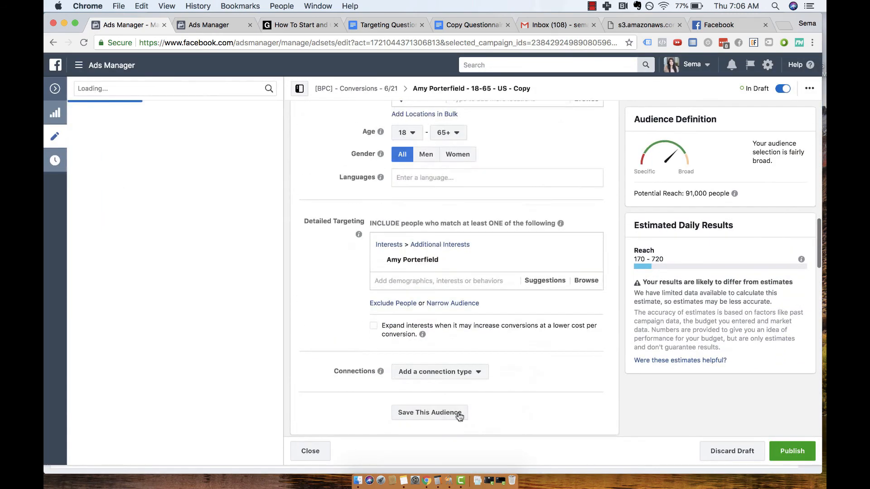
left_click(587, 264)
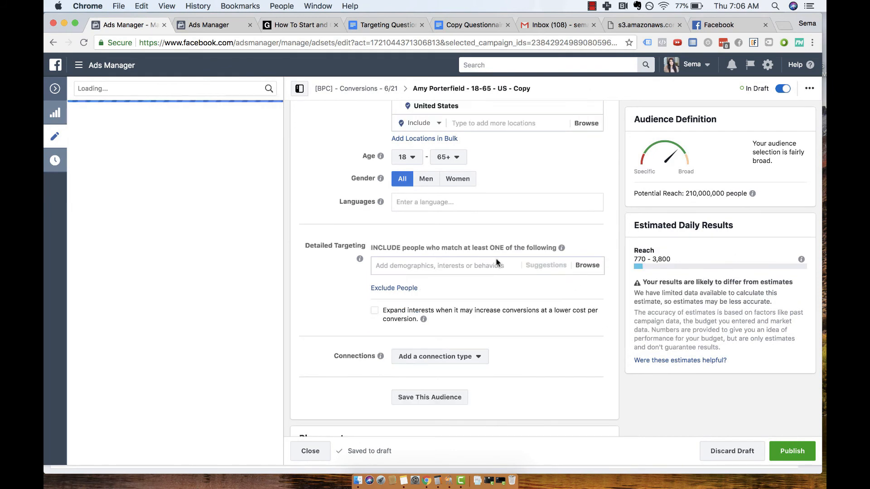
left_click(481, 265)
type("Jon LOomer")
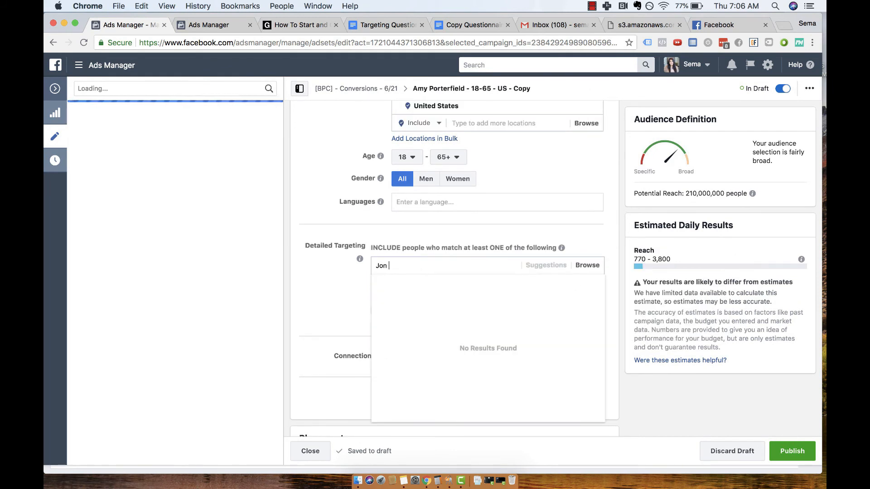
left_click(448, 283)
Rename the copied ad set as "Jon Loomer- 18-65 - US -" and close its editor.
scroll(465, 239, "up", 2)
scroll(463, 238, "up", 10)
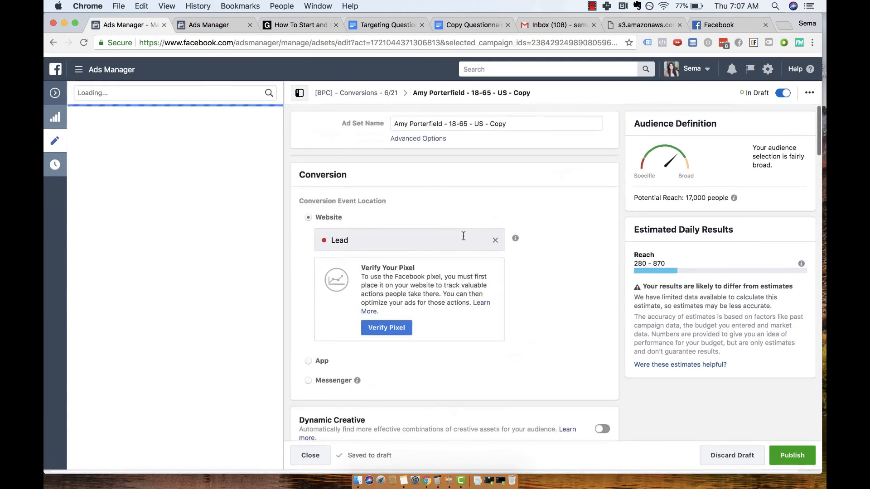
left_click_drag(394, 119, 439, 122)
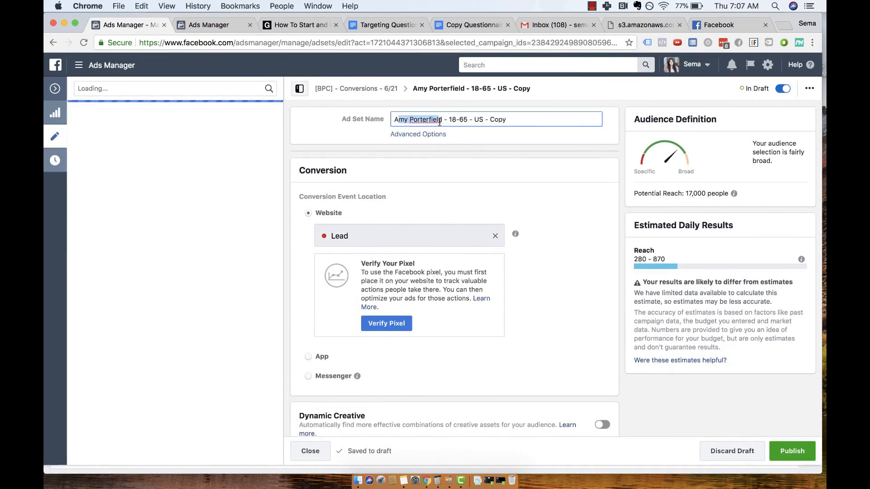
key("BackSpace")
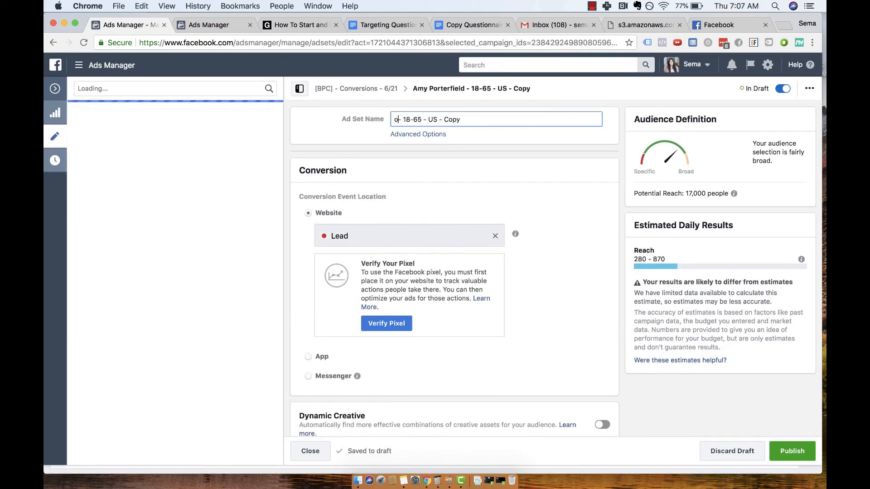
type("Jon Loomer")
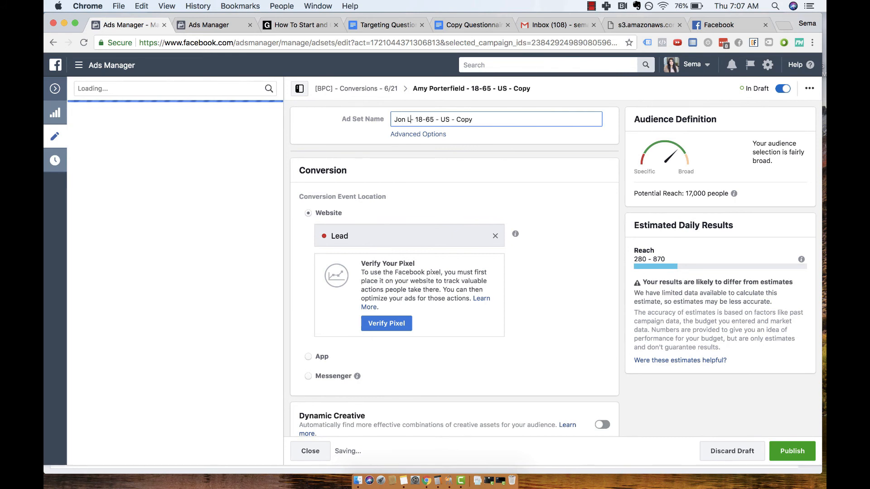
key("super+a")
key("Right")
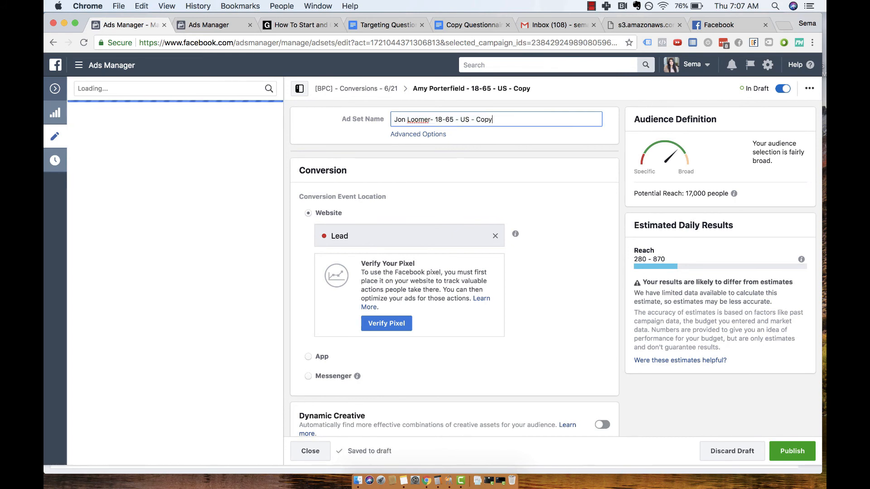
left_click(310, 451)
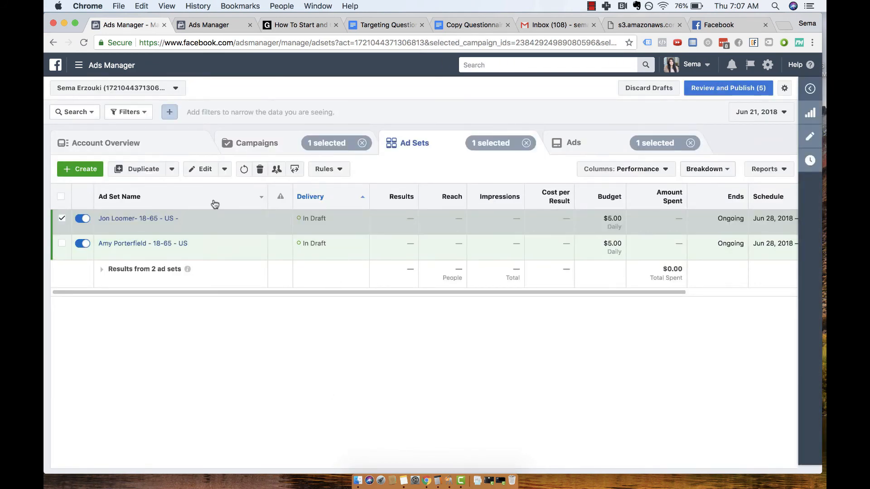
Duplicate the Jon Loomer ad set once into its original campaign and replace the copy's interest with Social Media Examiner.
left_click(144, 169)
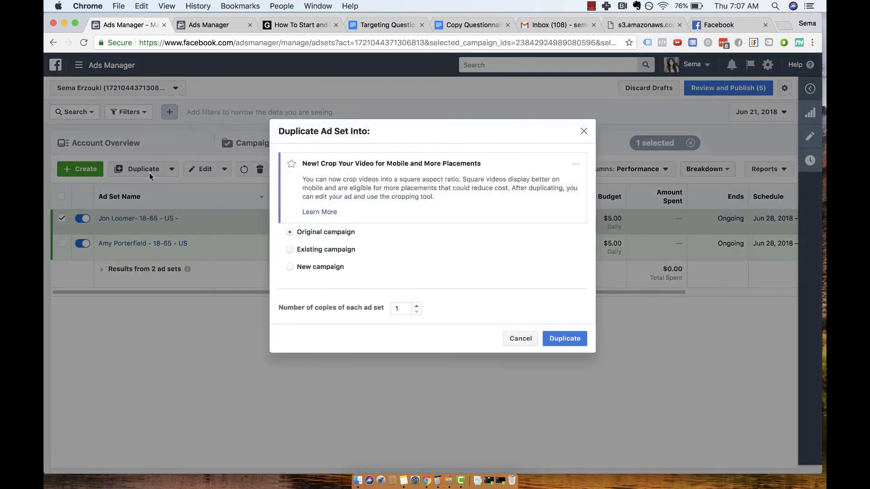
left_click(561, 339)
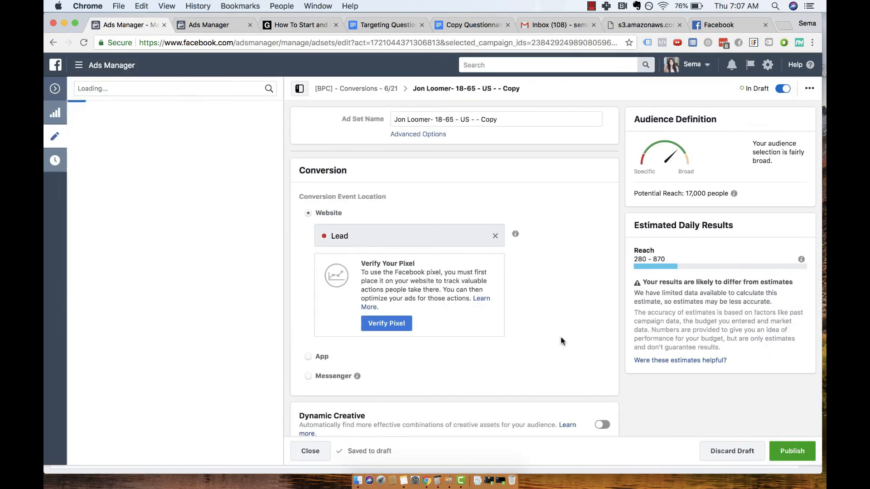
scroll(458, 136, "down", 12)
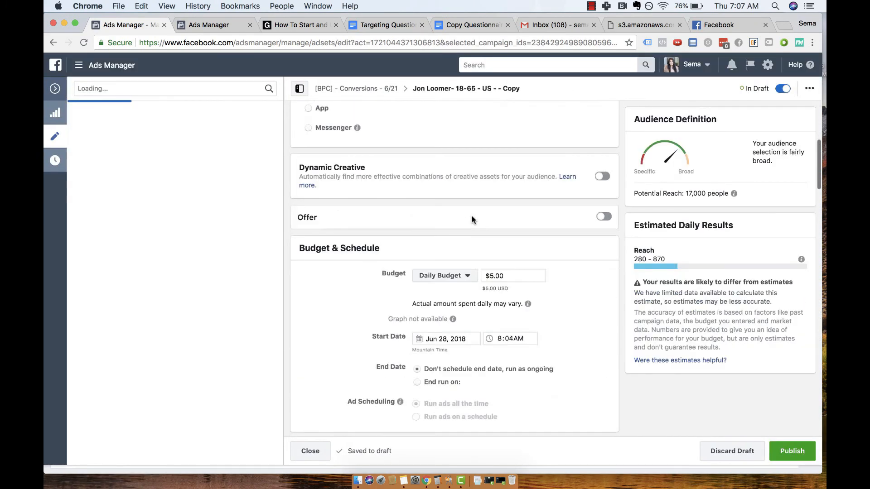
scroll(489, 226, "down", 5)
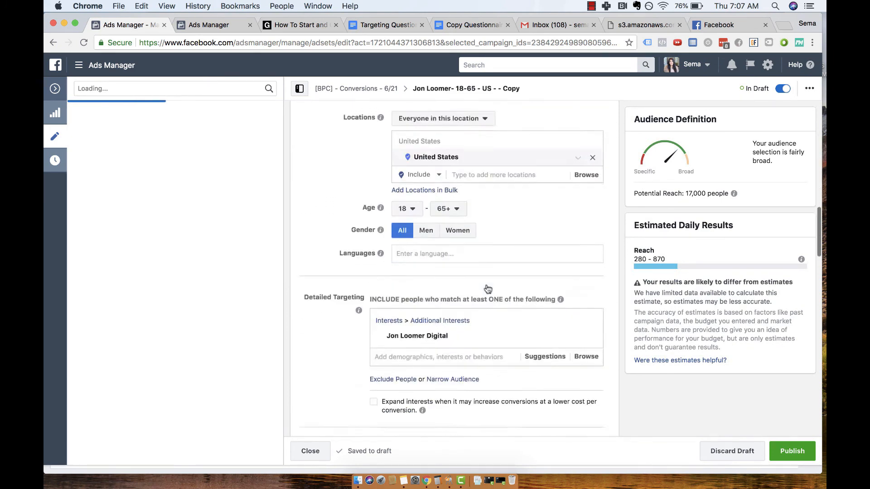
left_click(586, 236)
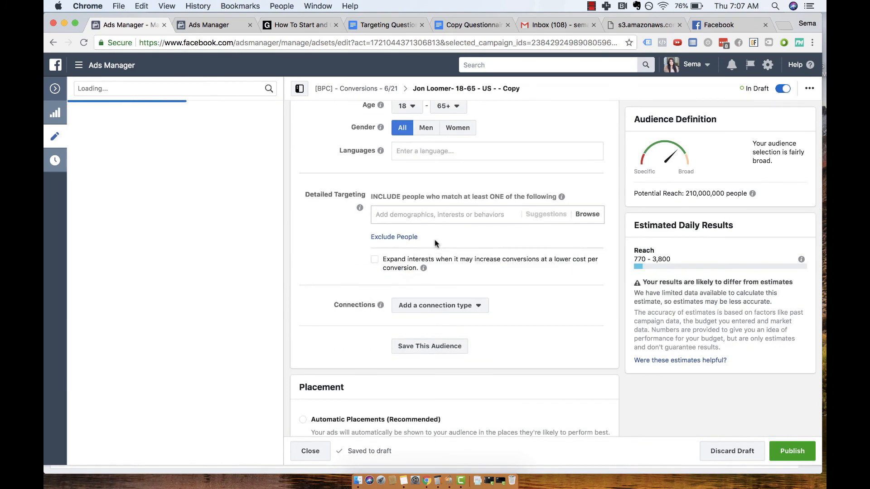
left_click(430, 216)
type("Social Media Exam")
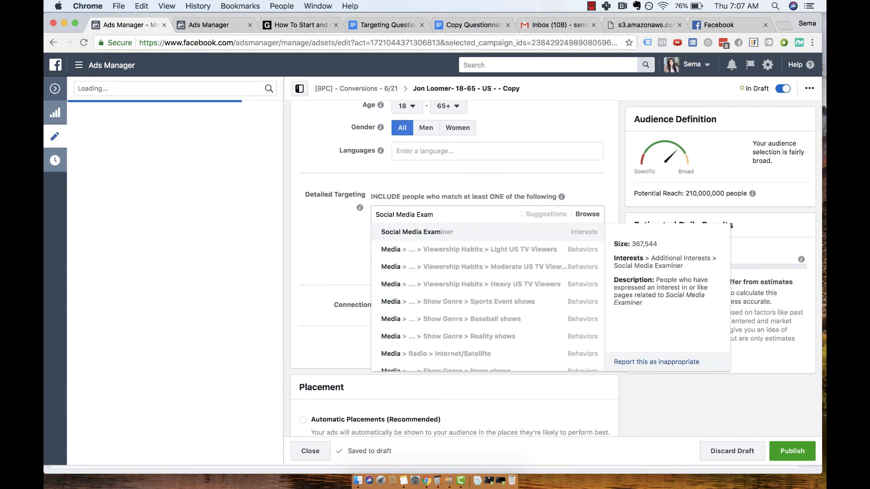
left_click(430, 230)
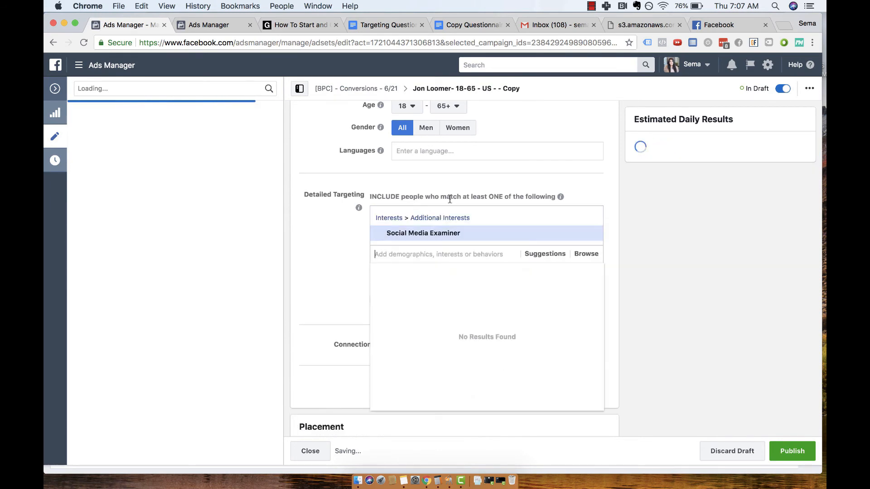
left_click(509, 169)
Rename the new ad set copy as "Social Media Examiner 18-65 - US" and close its editor.
scroll(508, 169, "up", 10)
scroll(508, 165, "up", 5)
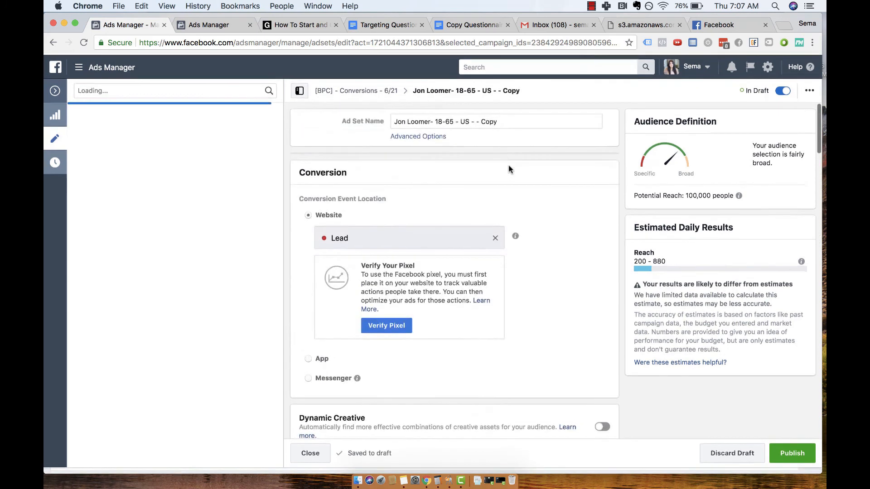
left_click_drag(434, 120, 378, 124)
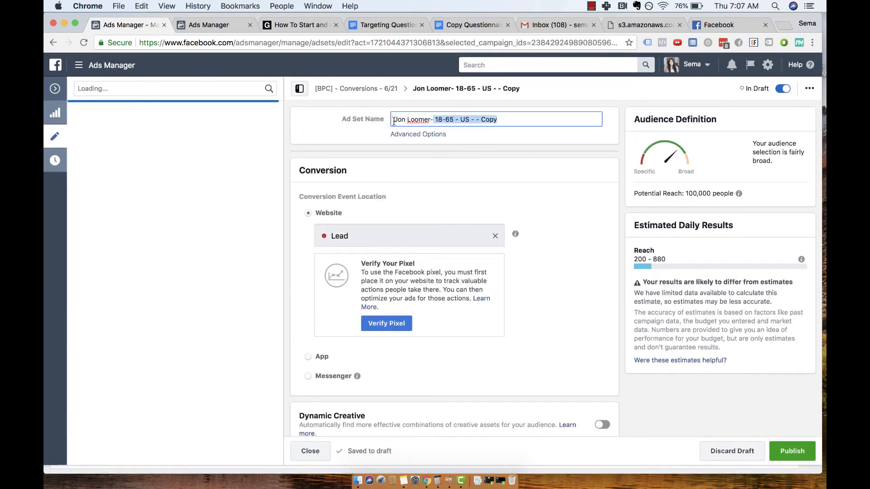
left_click(408, 120)
left_click(428, 119)
left_click_drag(433, 120, 393, 120)
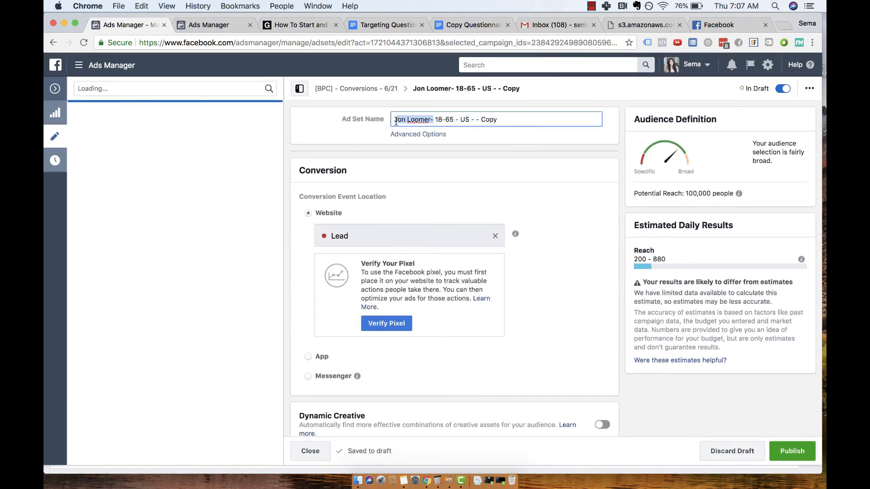
type("Social Media Examiner")
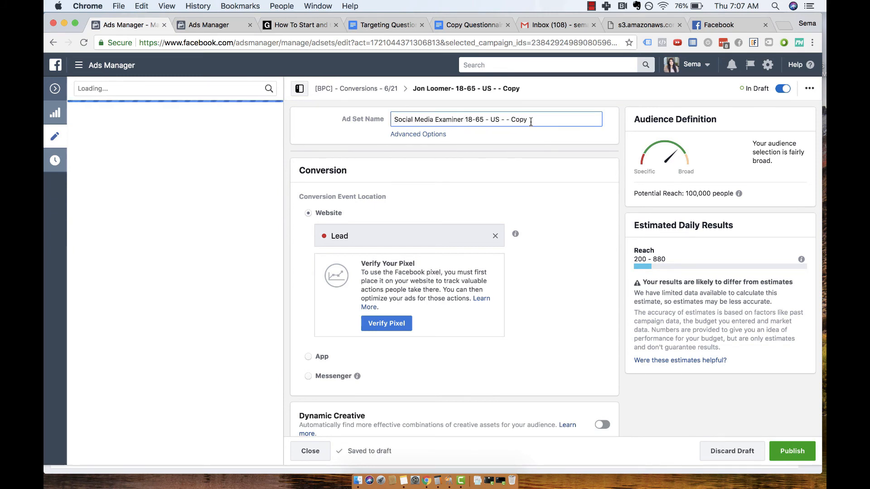
triple_click(516, 119)
double_click(517, 118)
key("BackSpace")
key("BackSpace")
key("BackSpace")
key("BackSpace")
key("BackSpace")
left_click(303, 451)
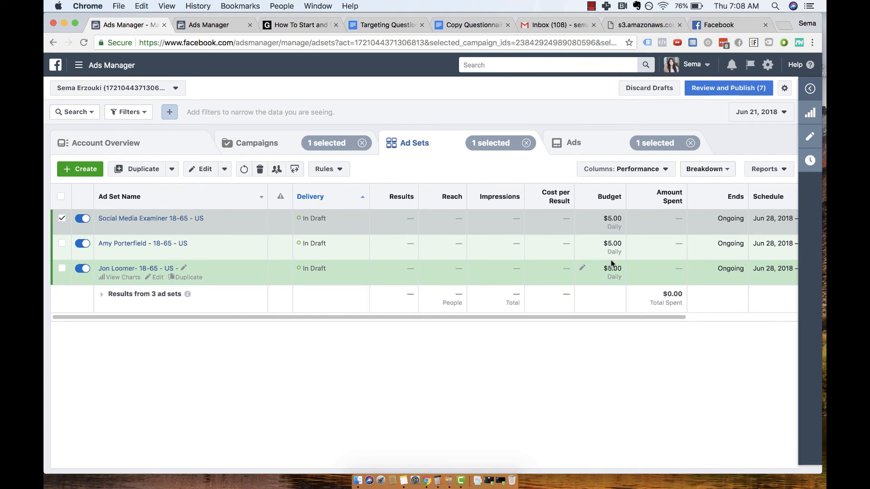
scroll(611, 263, "right", 4)
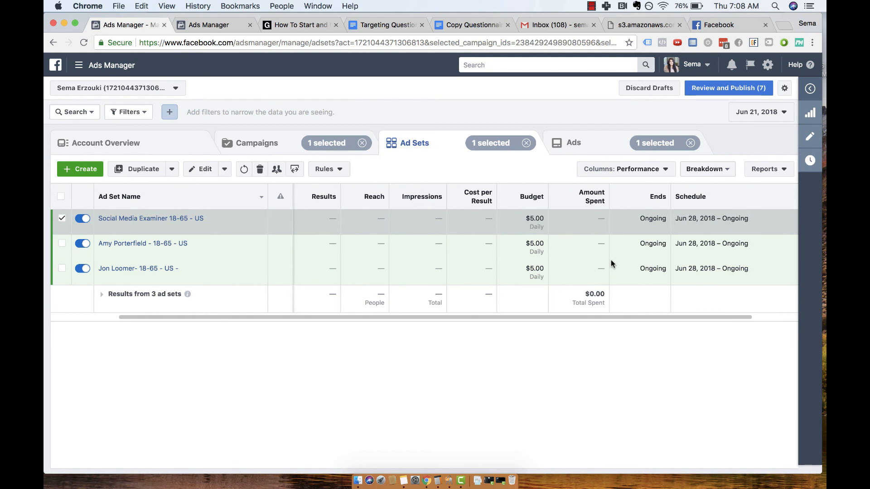
scroll(611, 263, "right", 2)
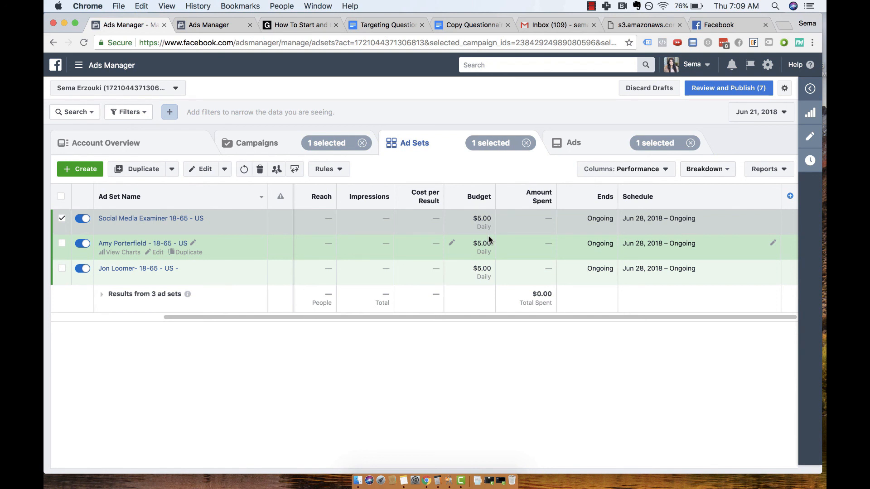
left_click(591, 6)
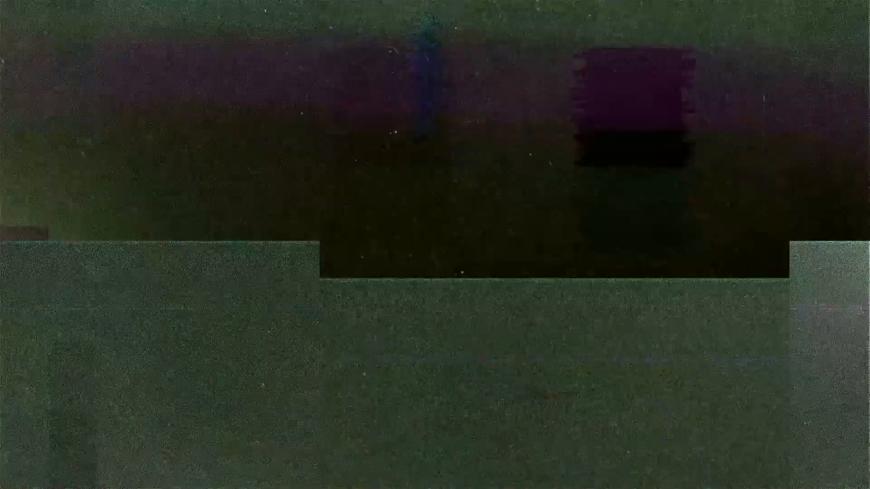